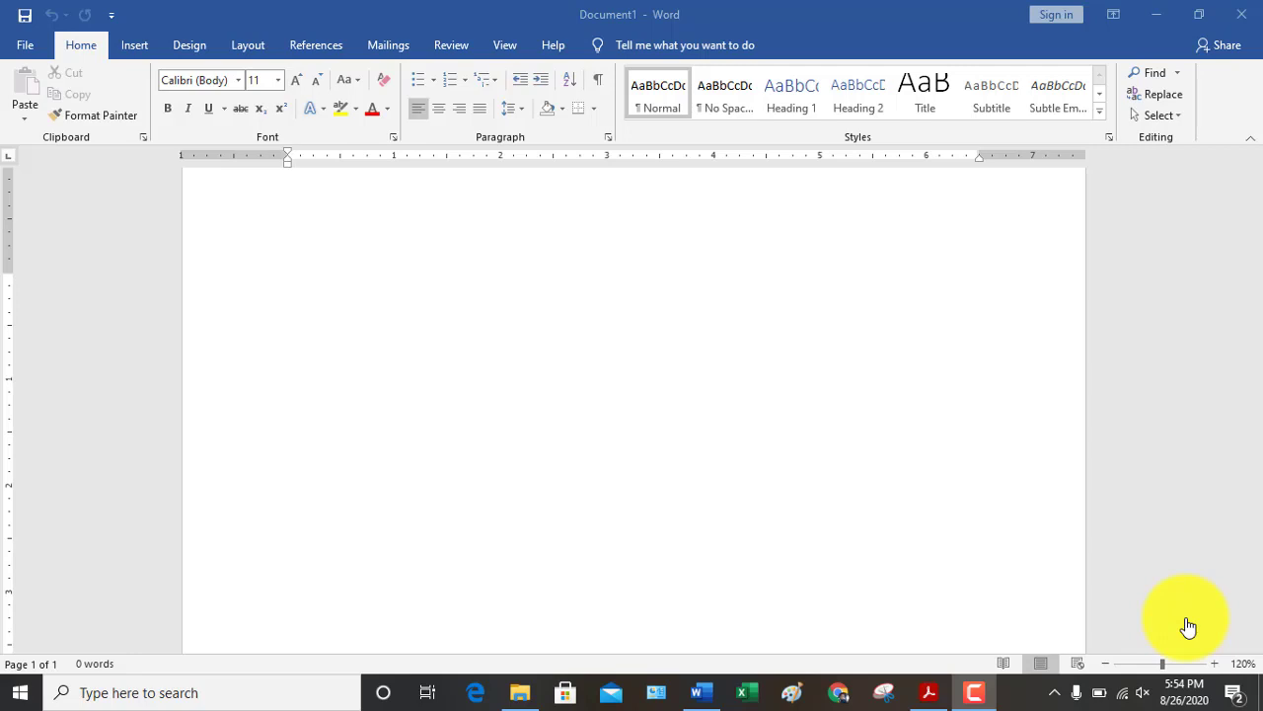
Type 'Hari', a tab and ': Selasa', then start a Tanggal line with a colon
{"action": "left_click", "coordinate": [316, 335]}
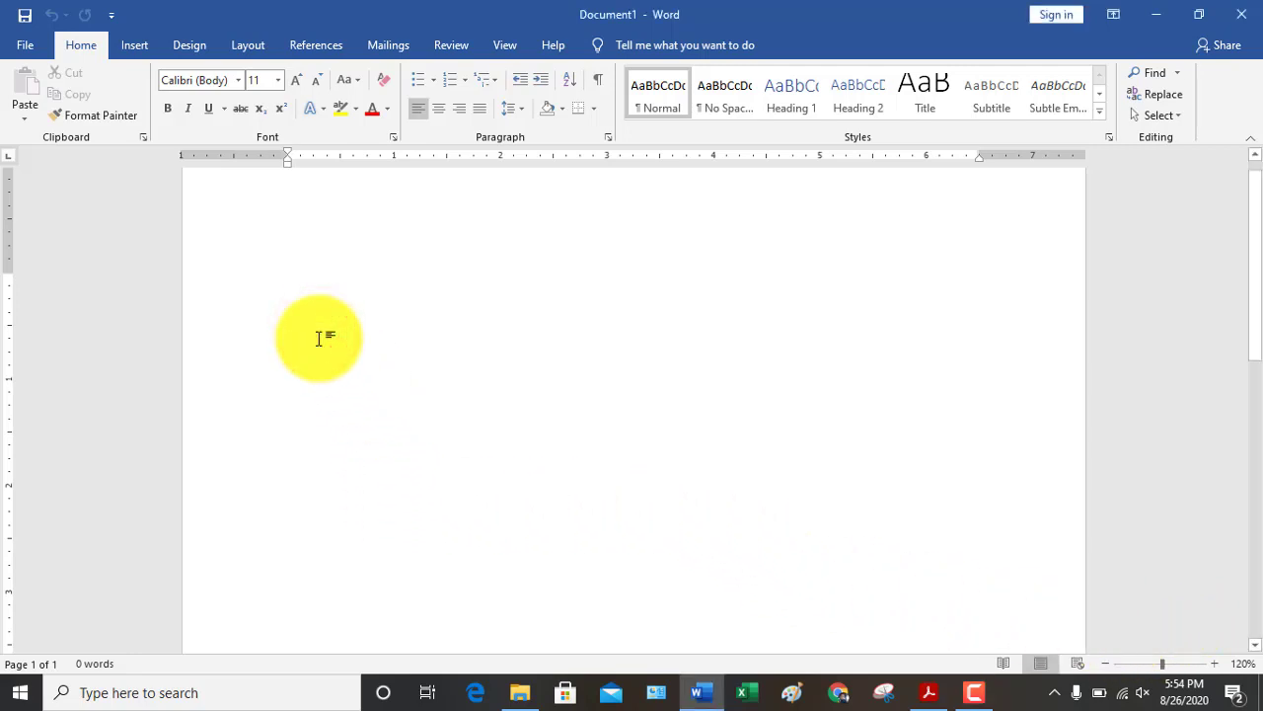
{"action": "type", "text": "hari"}
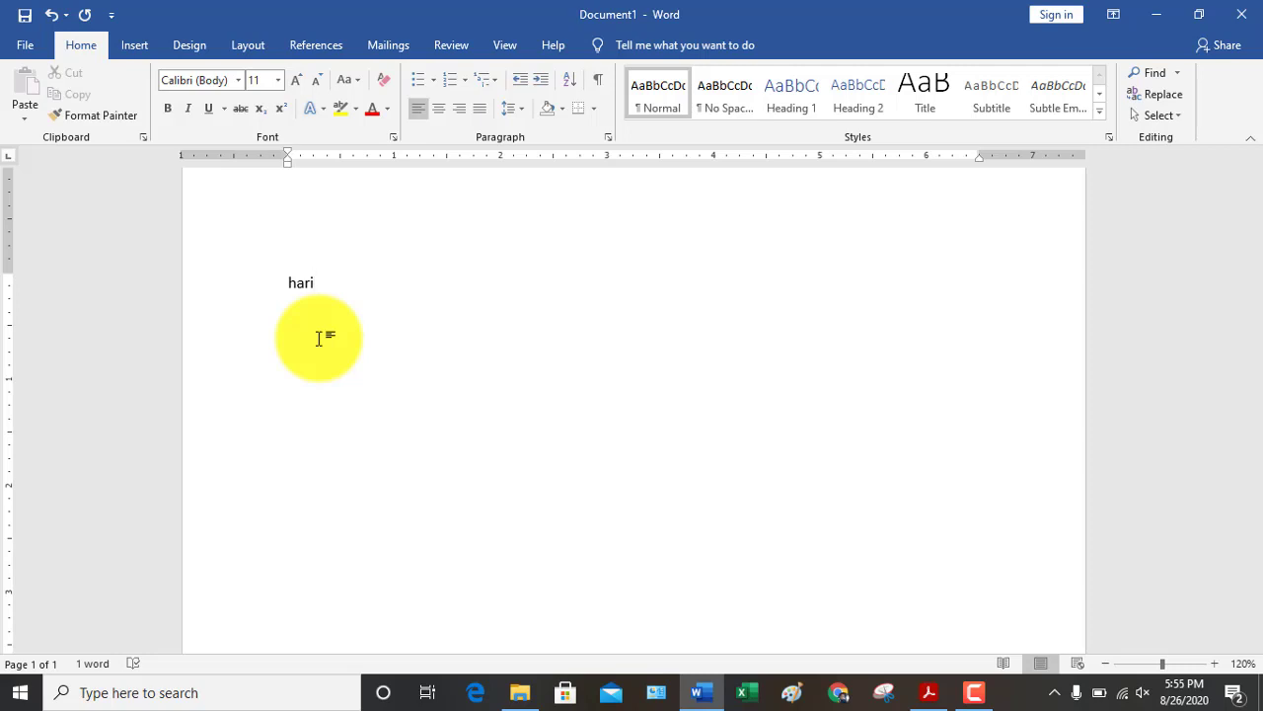
{"action": "key", "text": "Tab"}
{"action": "type", "text": ": Selasa "}
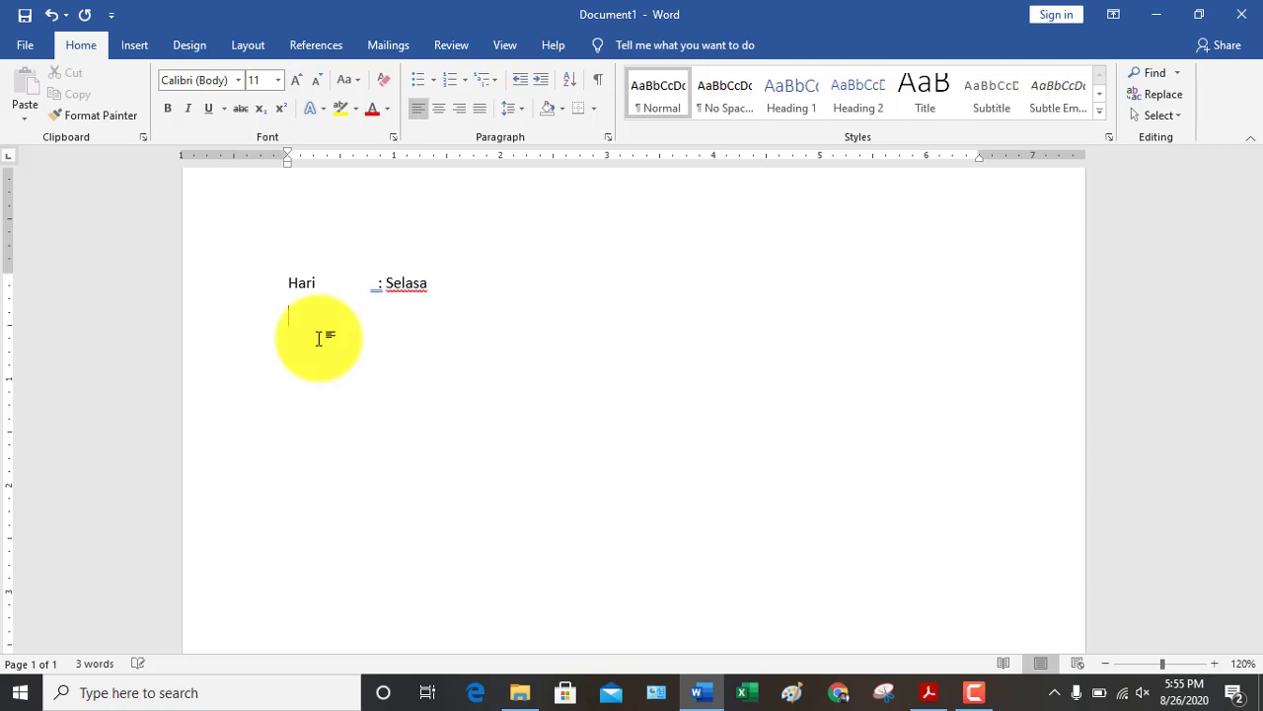
{"action": "type", "text": "tanggal"}
{"action": "type", "text": ":"}
Finish 'Tanggal : 25 September' and add 'Tempat : SD Wage 2' with its colon at the tab
{"action": "key", "text": "BackSpace"}
{"action": "key", "text": "BackSpace"}
{"action": "type", "text": ": 25 September"}
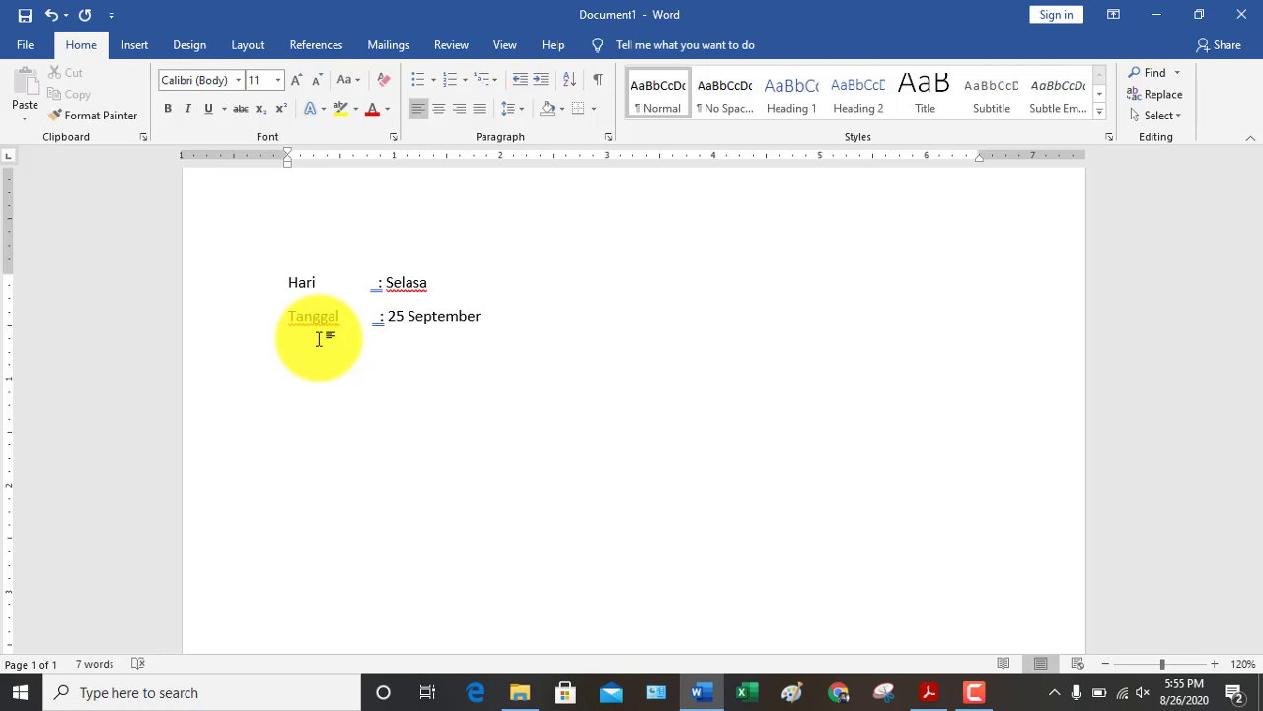
{"action": "type", "text": "tempat"}
{"action": "key", "text": "Tab"}
{"action": "type", "text": ":"}
{"action": "key", "text": "BackSpace"}
{"action": "type", "text": ":"}
{"action": "type", "text": "SD Wage 2"}
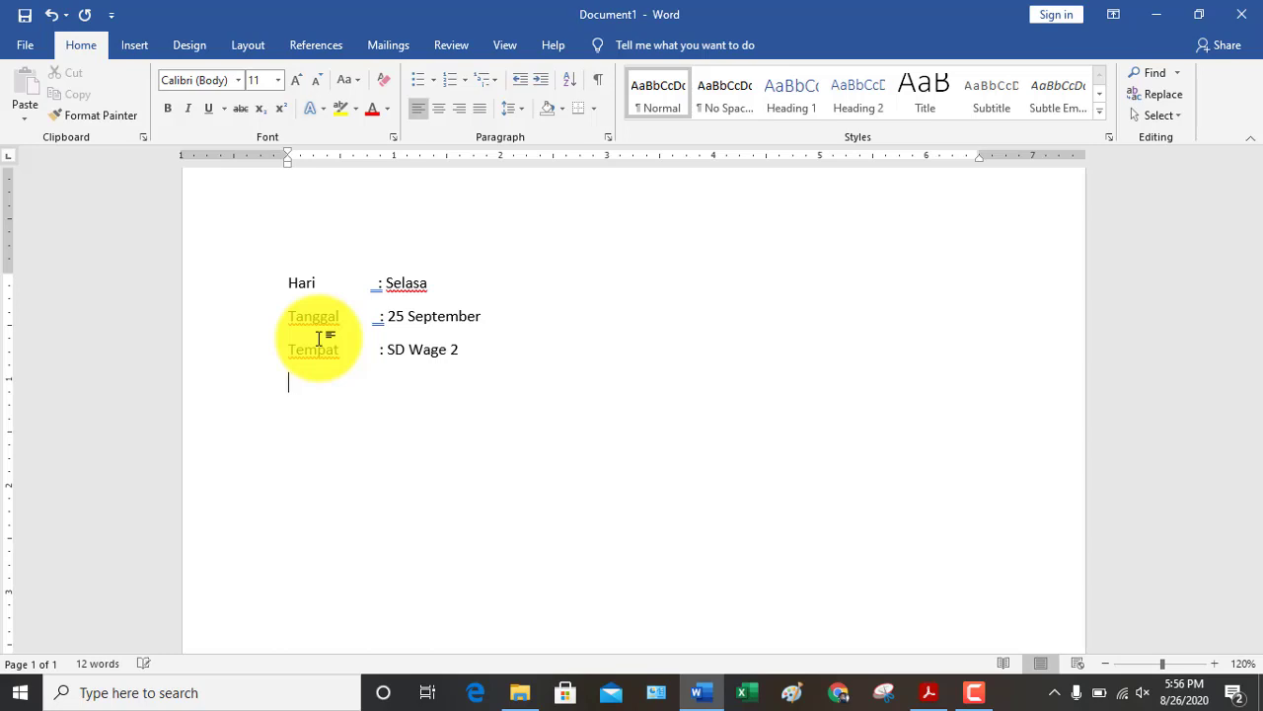
{"action": "key", "text": "Return"}
Add the line 'Waktu : Pukul 08.00' with its colon aligned
{"action": "type", "text": "waktu         :"}
{"action": "key", "text": "BackSpace"}
{"action": "type", "text": ":"}
{"action": "type", "text": " {u"}
{"action": "key", "text": "BackSpace"}
{"action": "key", "text": "BackSpace"}
{"action": "type", "text": "Pul"}
{"action": "type", "text": "u"}
{"action": "key", "text": "BackSpace"}
{"action": "key", "text": "BackSpace"}
{"action": "type", "text": "kul"}
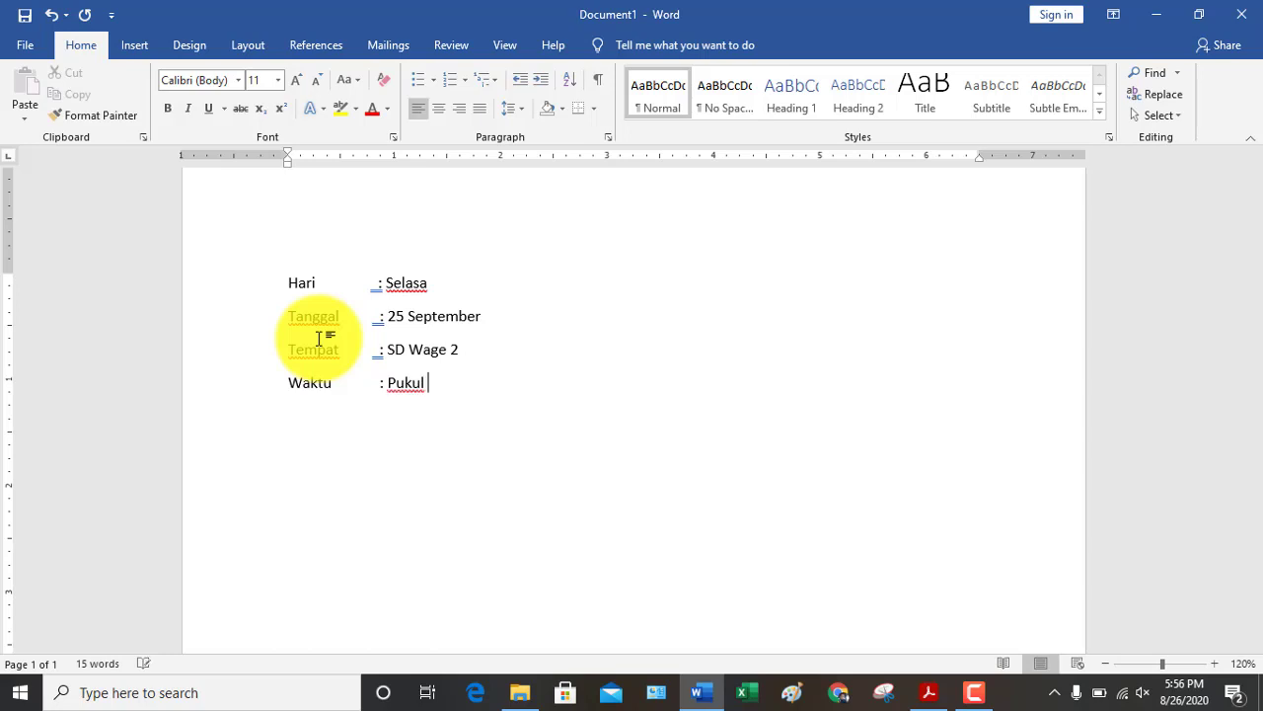
{"action": "type", "text": " 08.00"}
{"action": "key", "text": "Return"}
Add the line 'Acara : Rapat Ruti' and start an empty line below it
{"action": "type", "text": "A"}
{"action": "type", "text": "a"}
{"action": "key", "text": "BackSpace"}
{"action": "key", "text": "BackSpace"}
{"action": "type", "text": "cara"}
{"action": "key", "text": "Tab"}
{"action": "type", "text": ":"}
{"action": "type", "text": "Rapat Rut"}
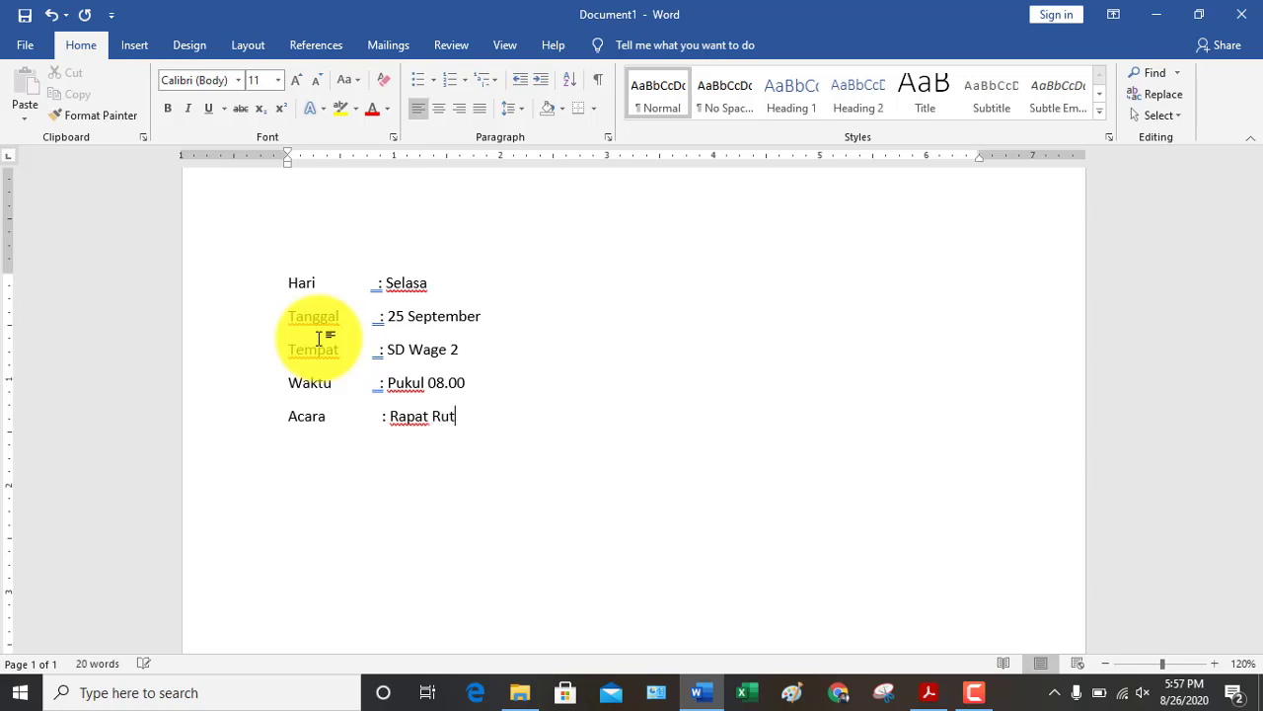
{"action": "type", "text": "i"}
{"action": "key", "text": "Return"}
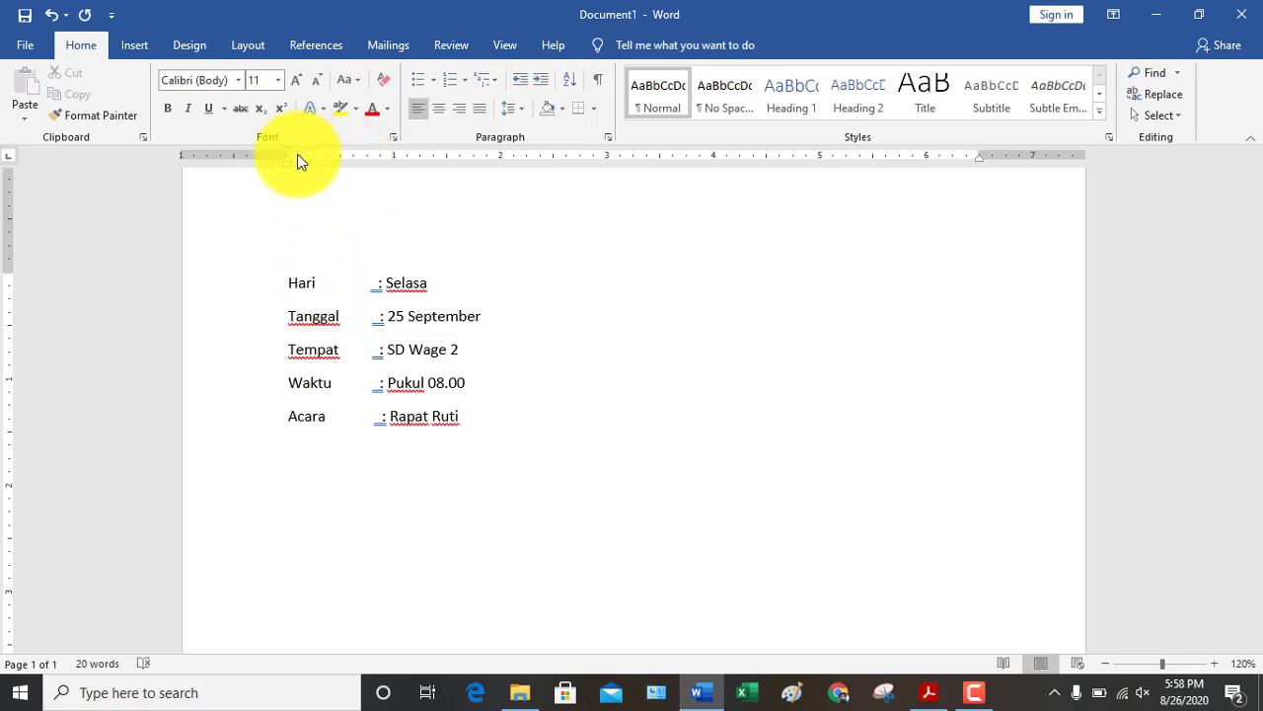
Set a left tab stop at about 1 inch for the empty line below Acara
{"action": "left_click", "coordinate": [409, 157]}
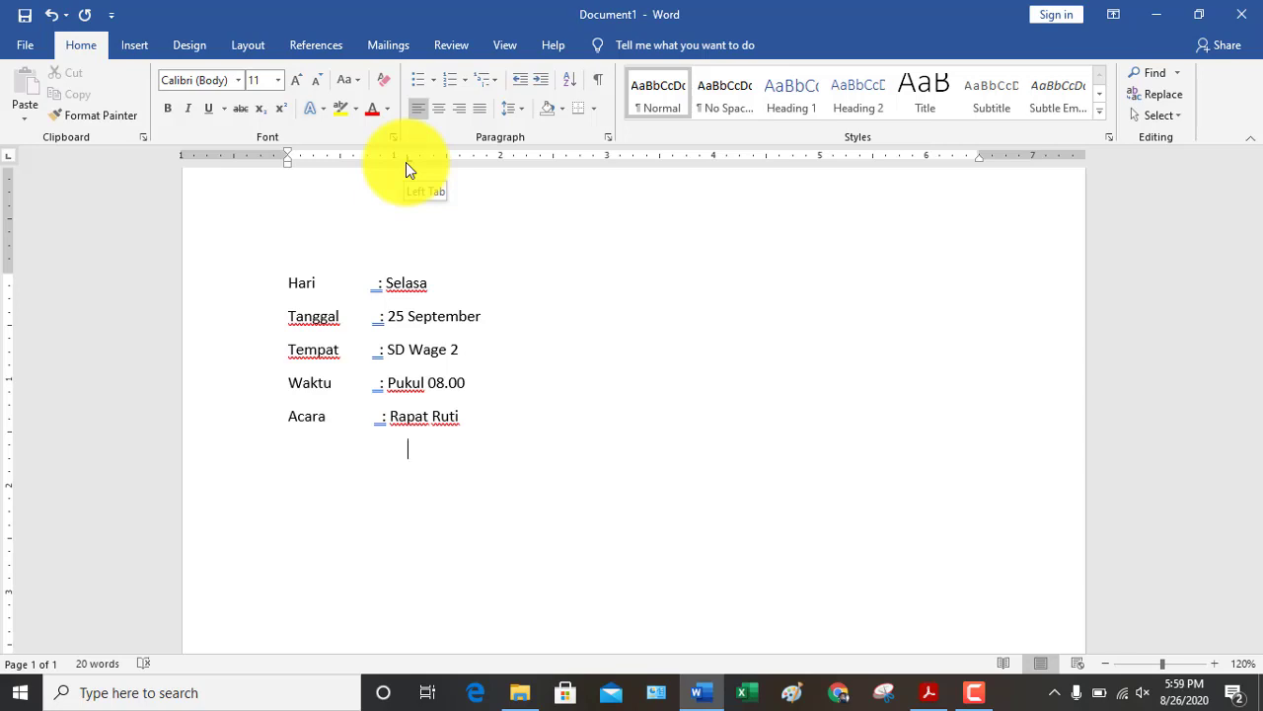
Start a new line with 'Hari' and give it a left tab stop at 1 inch
{"action": "left_click", "coordinate": [406, 163]}
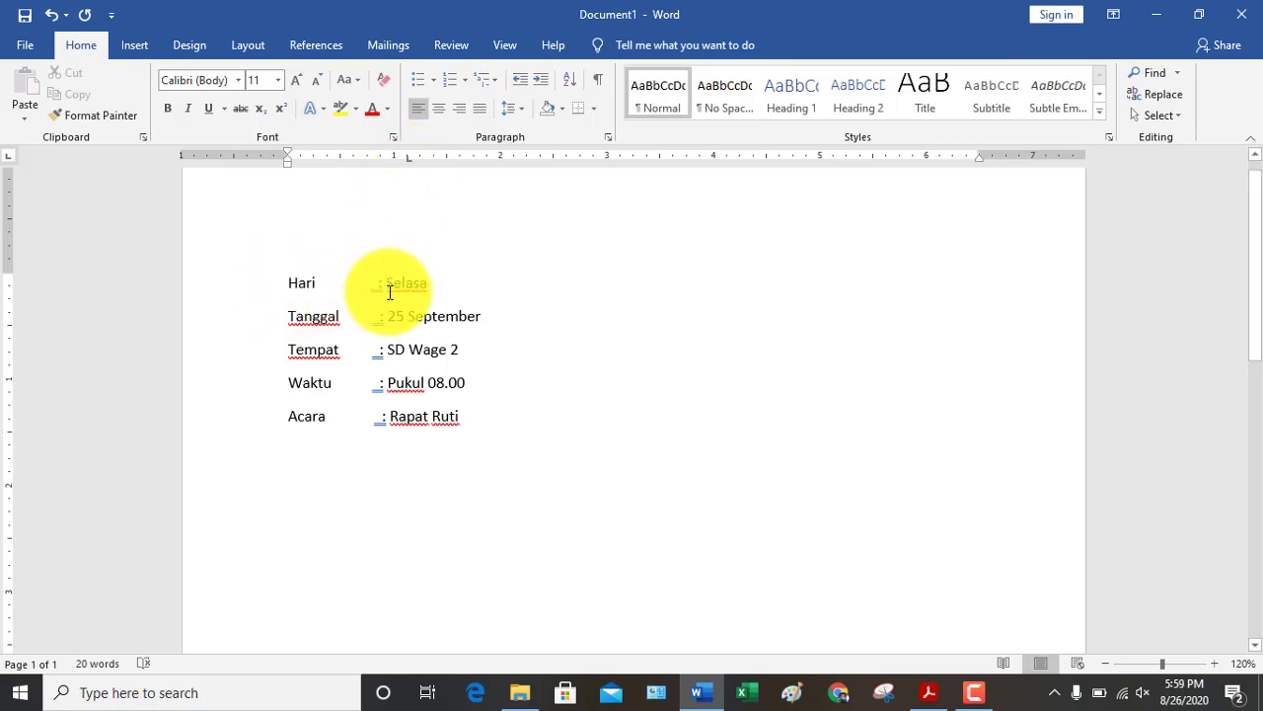
{"action": "key", "text": "Tab"}
{"action": "key", "text": "BackSpace"}
{"action": "key", "text": "Return"}
{"action": "type", "text": "Hari"}
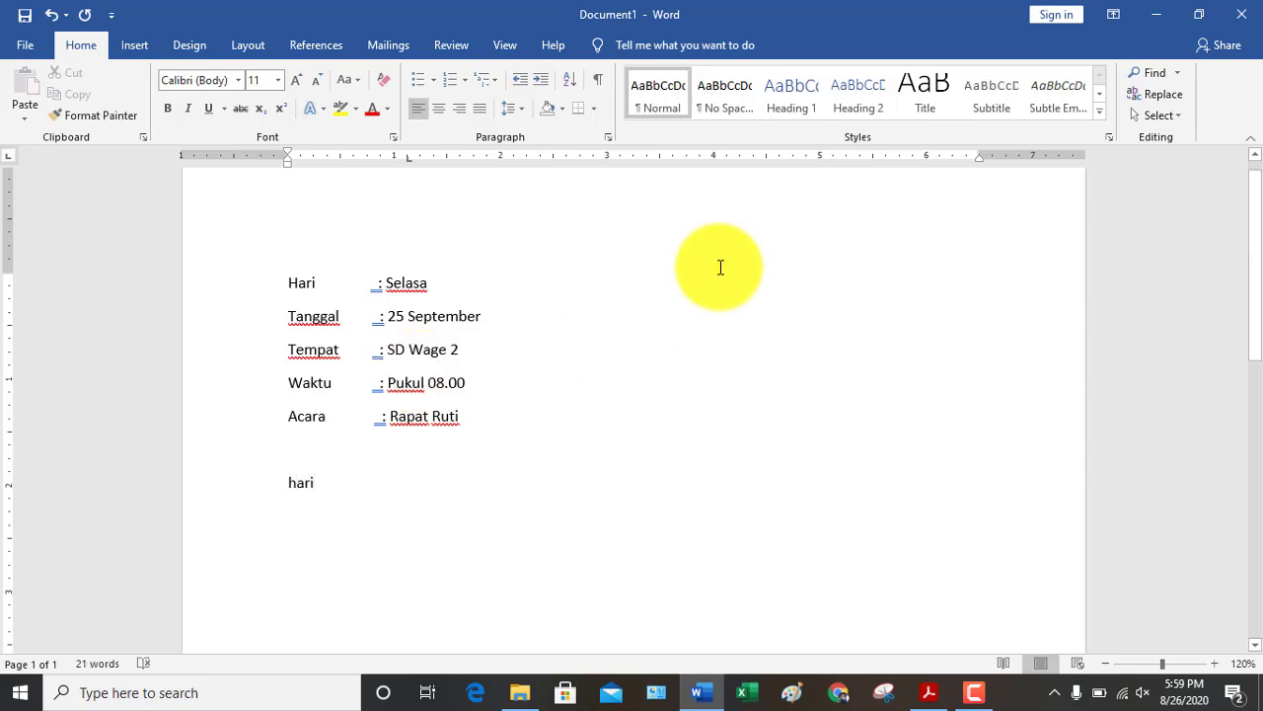
{"action": "left_click", "coordinate": [409, 162]}
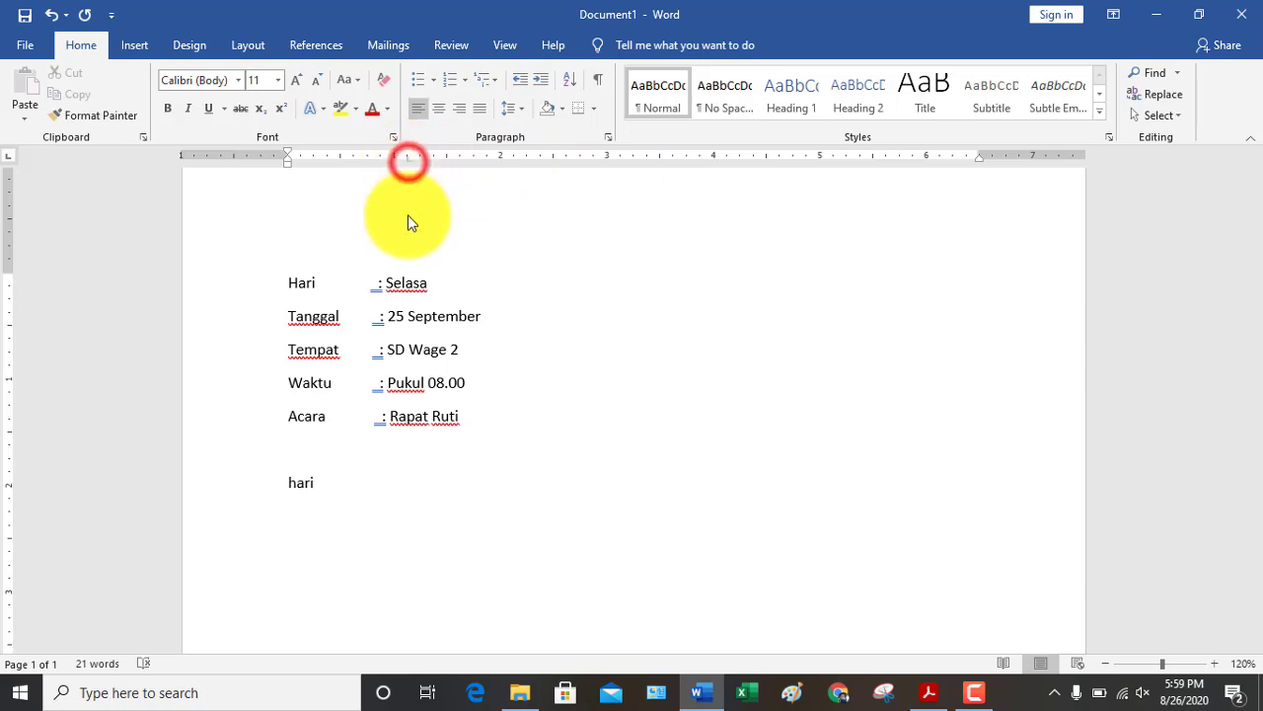
{"action": "left_click", "coordinate": [393, 157]}
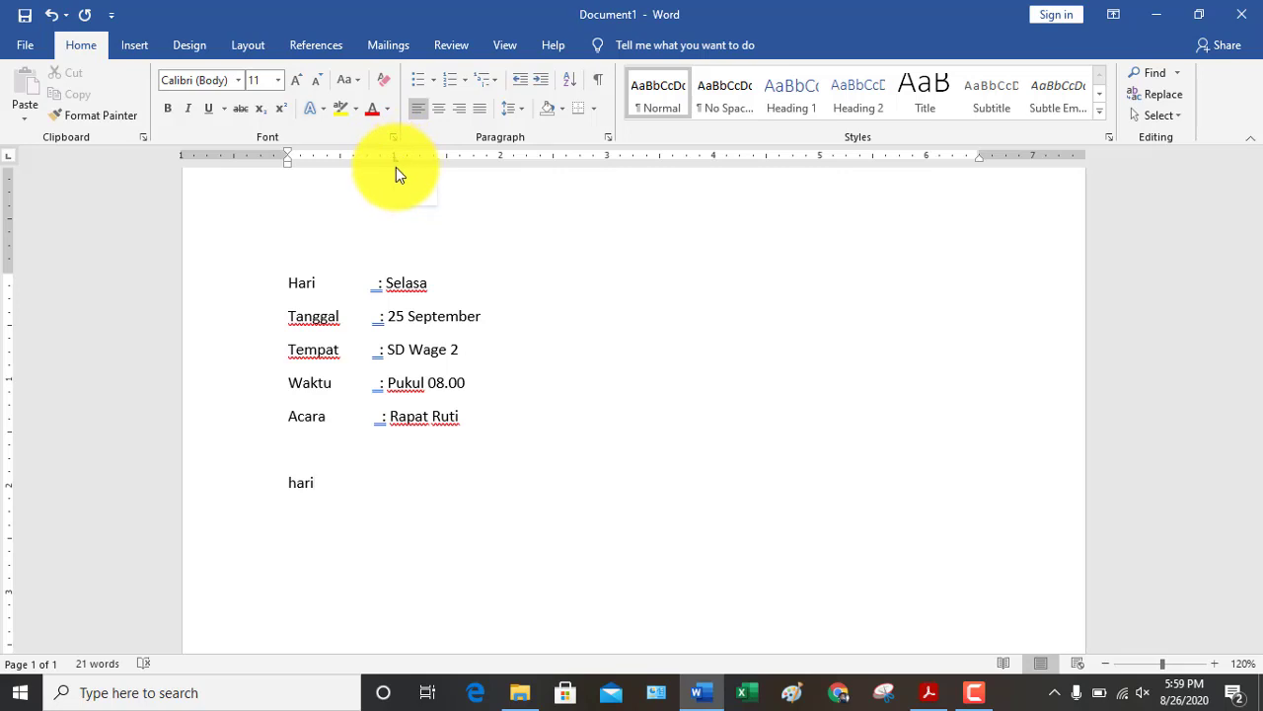
Type 'Hari : Selasa' and 'Tanggal : 25 September' with colons at the 1-inch tab stop
{"action": "key", "text": "Tab"}
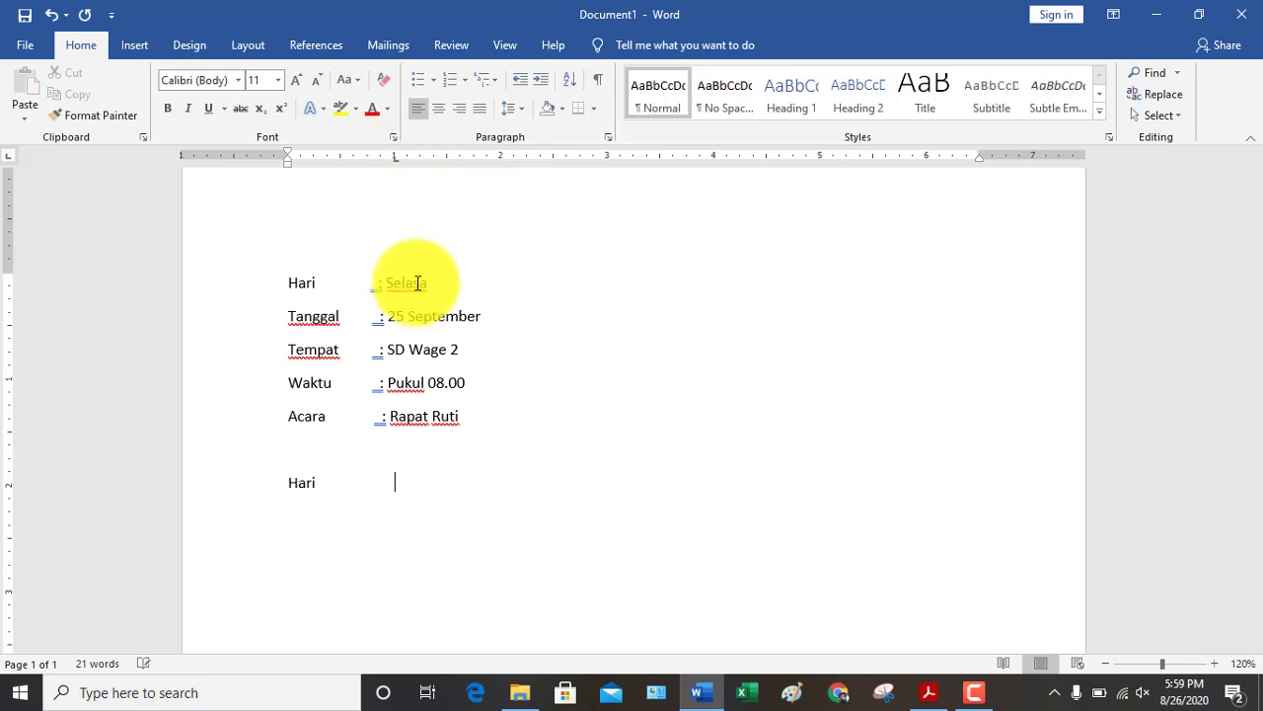
{"action": "key", "text": "BackSpace"}
{"action": "key", "text": "Tab"}
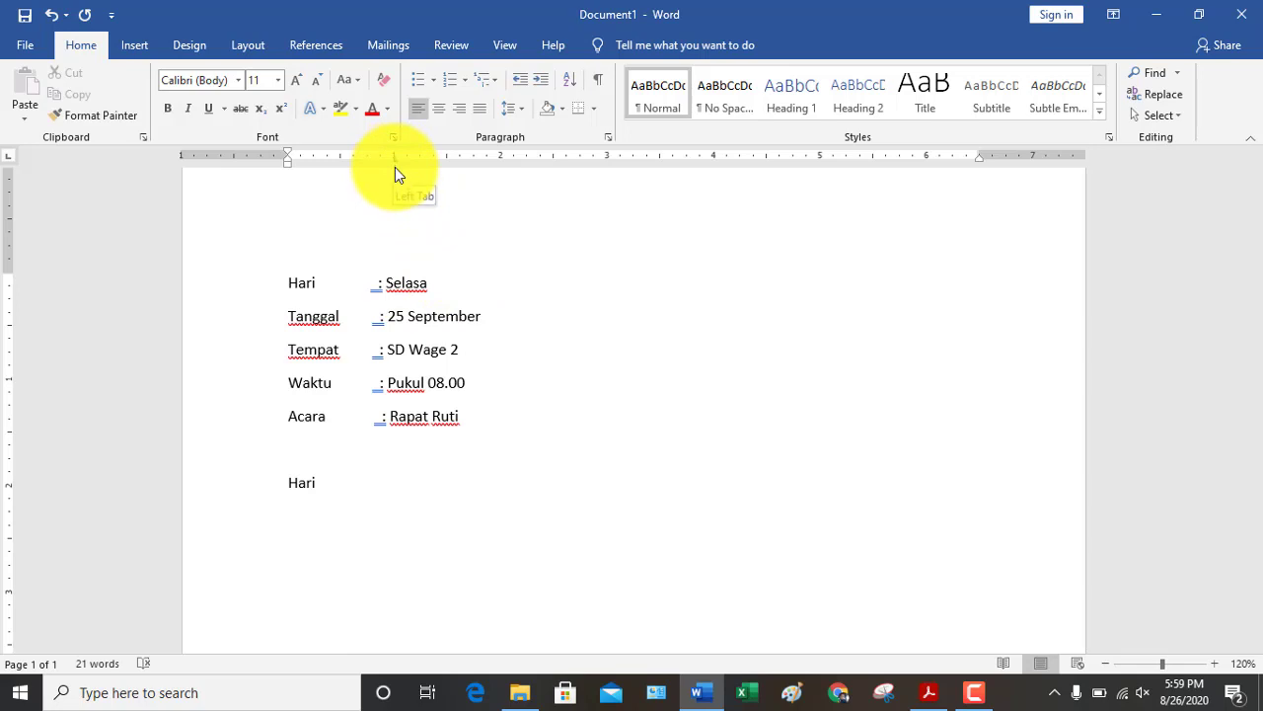
{"action": "type", "text": ": Selasa"}
{"action": "key", "text": "Return"}
{"action": "type", "text": "Tanggal"}
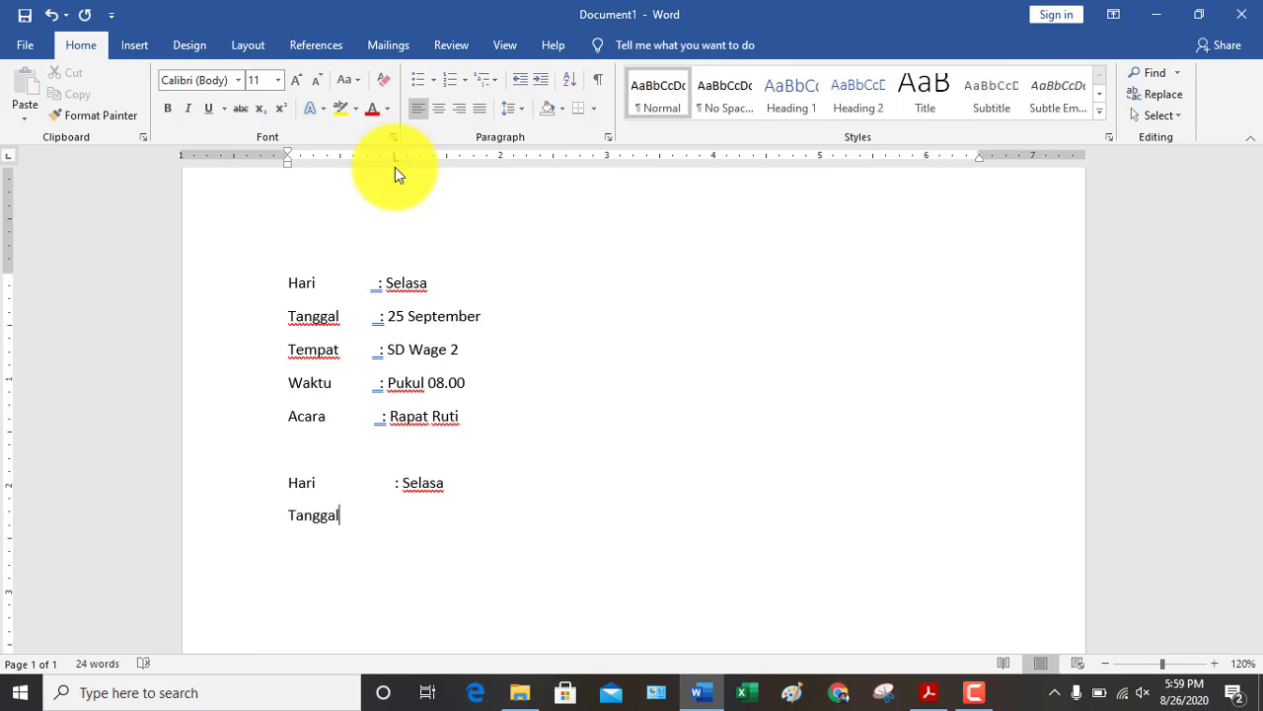
{"action": "key", "text": "Tab"}
{"action": "type", "text": ": 25 September"}
{"action": "key", "text": "Return"}
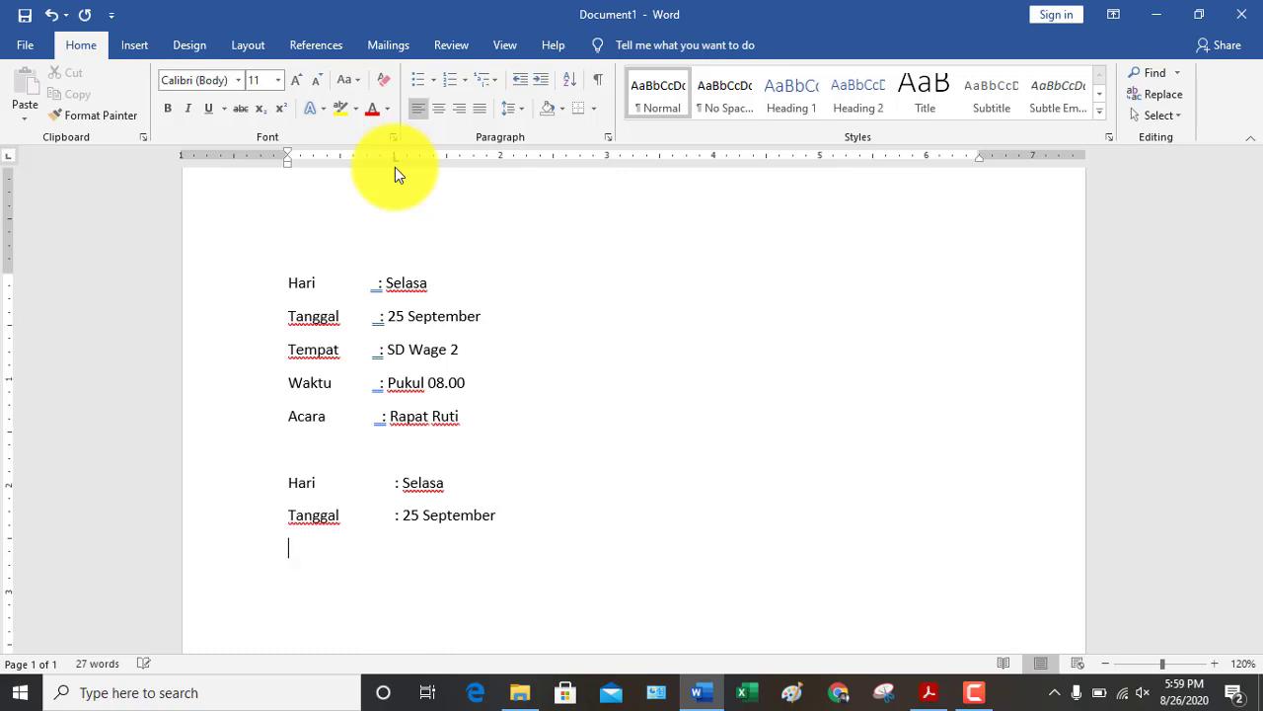
Add 'Tempat : SD Wage 2', 'Waktu : Pukul 08.00' and 'Acara : Rapat Rutin', then set a 2-inch tab on a new line
{"action": "type", "text": "Tempat"}
{"action": "key", "text": "Tab"}
{"action": "key", "text": "Tab"}
{"action": "type", "text": ": SD Wage 2"}
{"action": "key", "text": "Return"}
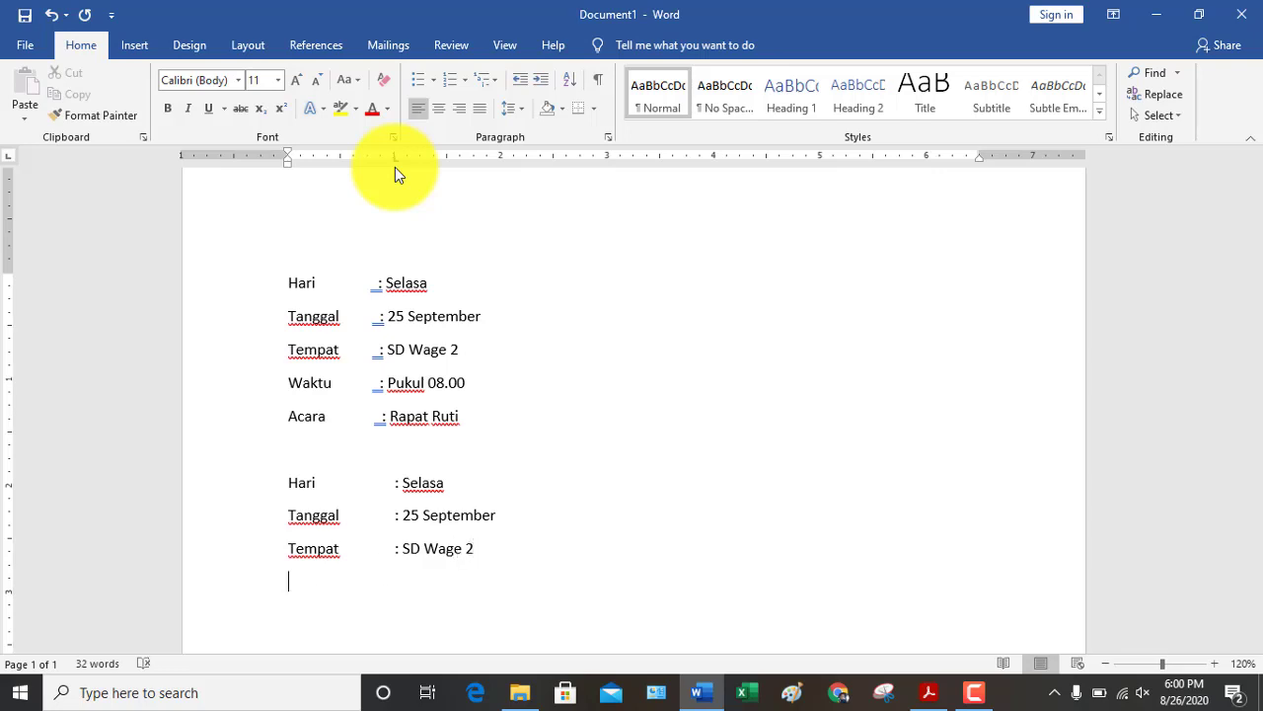
{"action": "type", "text": "Waktu\t:"}
{"action": "type", "text": "Pukul "}
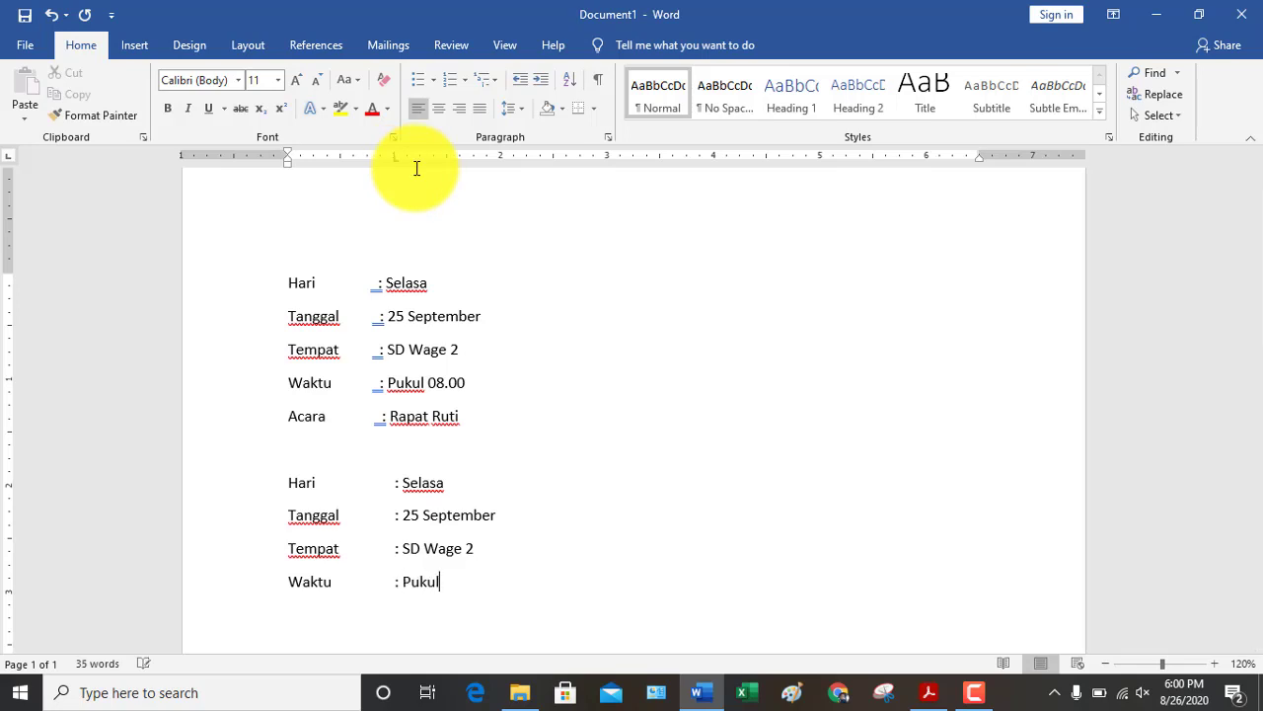
{"action": "type", "text": "08.00 "}
{"action": "type", "text": "A"}
{"action": "type", "text": "cara"}
{"action": "key", "text": "Tab"}
{"action": "type", "text": ": Rapa"}
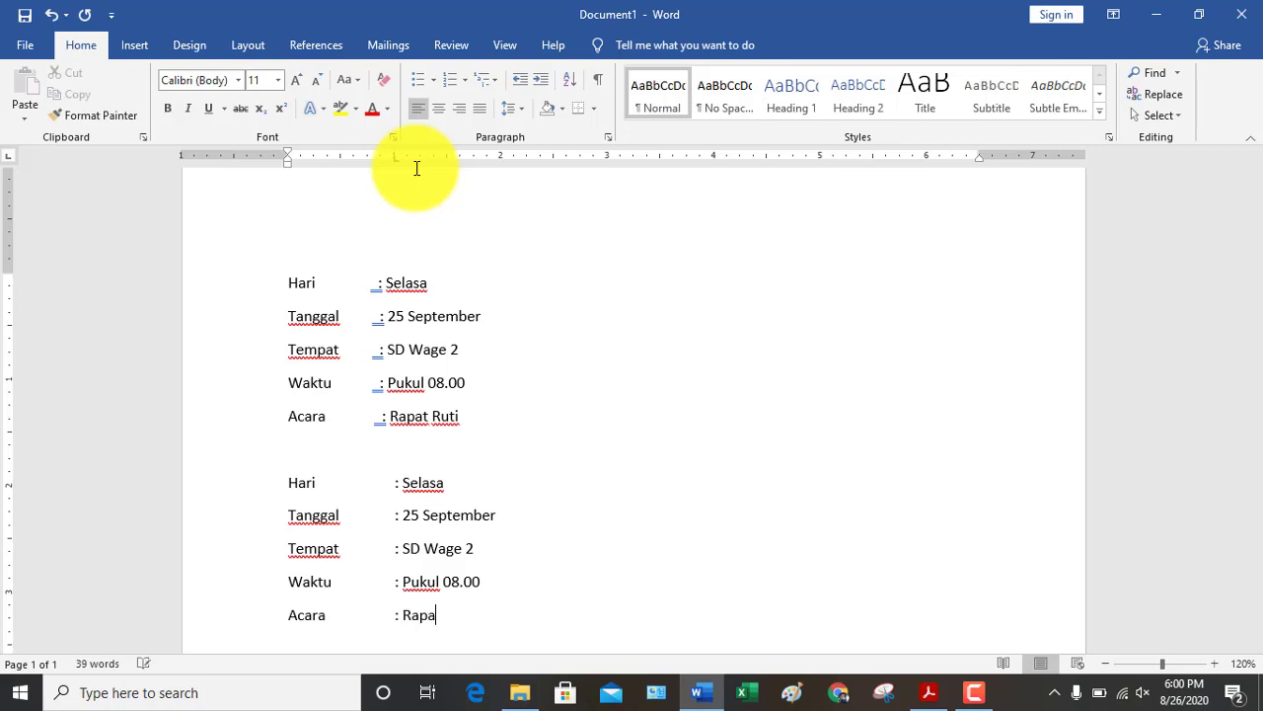
{"action": "type", "text": "t Rutin"}
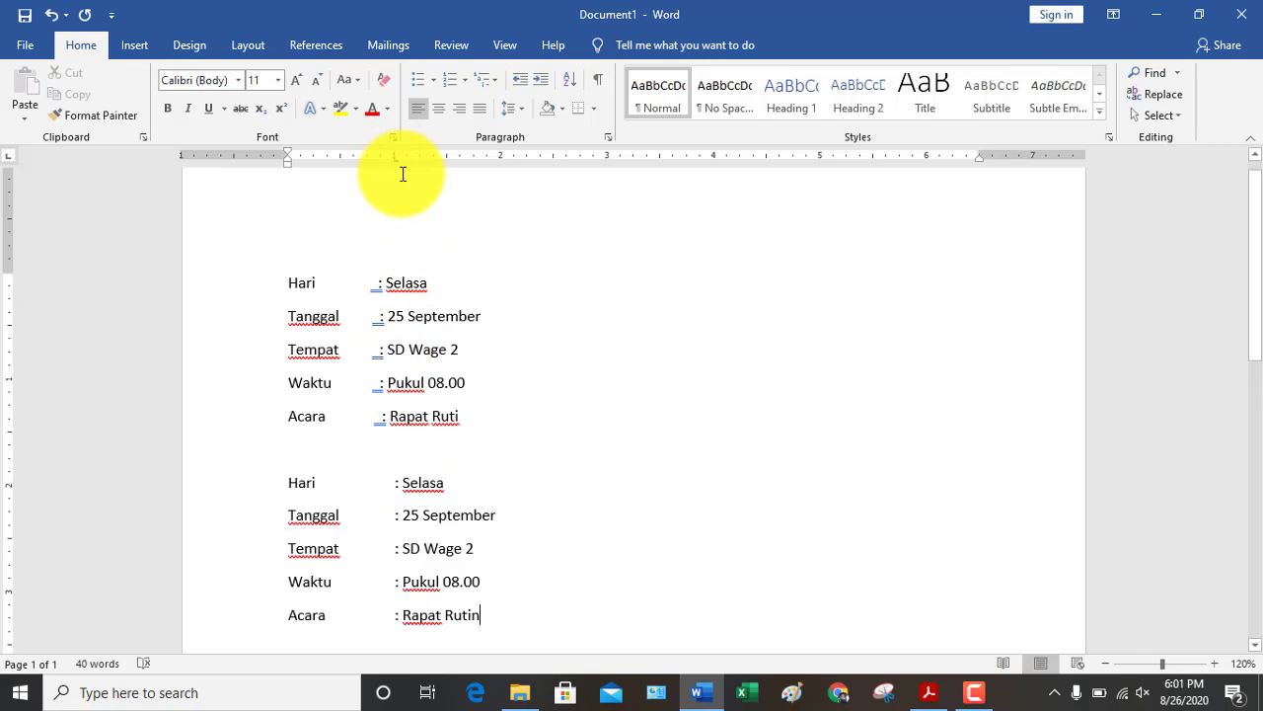
{"action": "key", "text": "Return"}
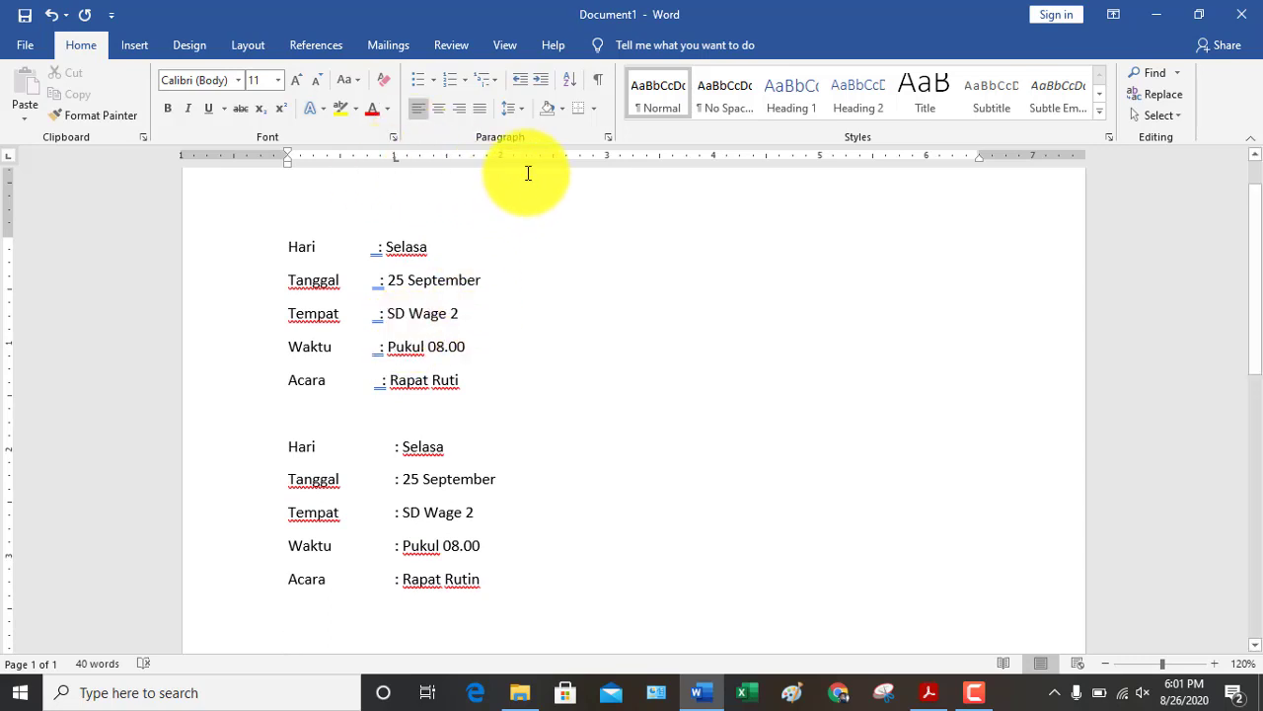
{"action": "left_click", "coordinate": [501, 157]}
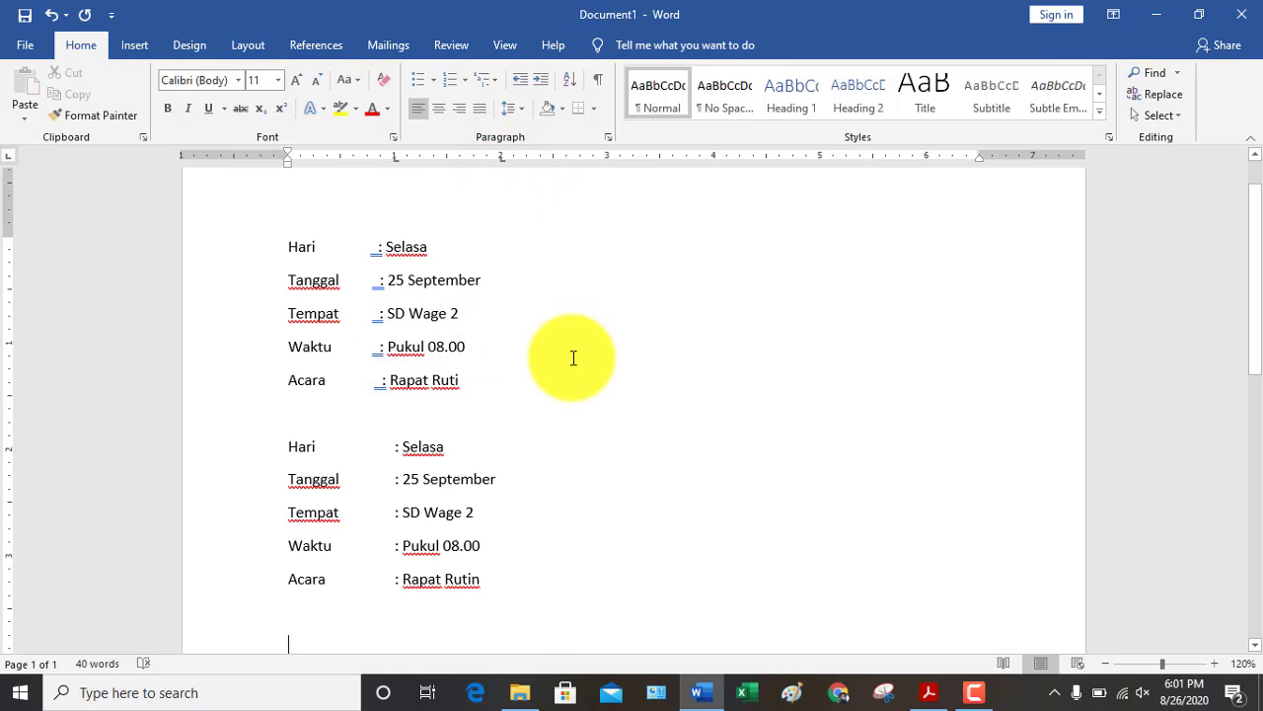
Type the tab-separated header row Nama, Alamat, Keterangan
{"action": "type", "text": "Nama"}
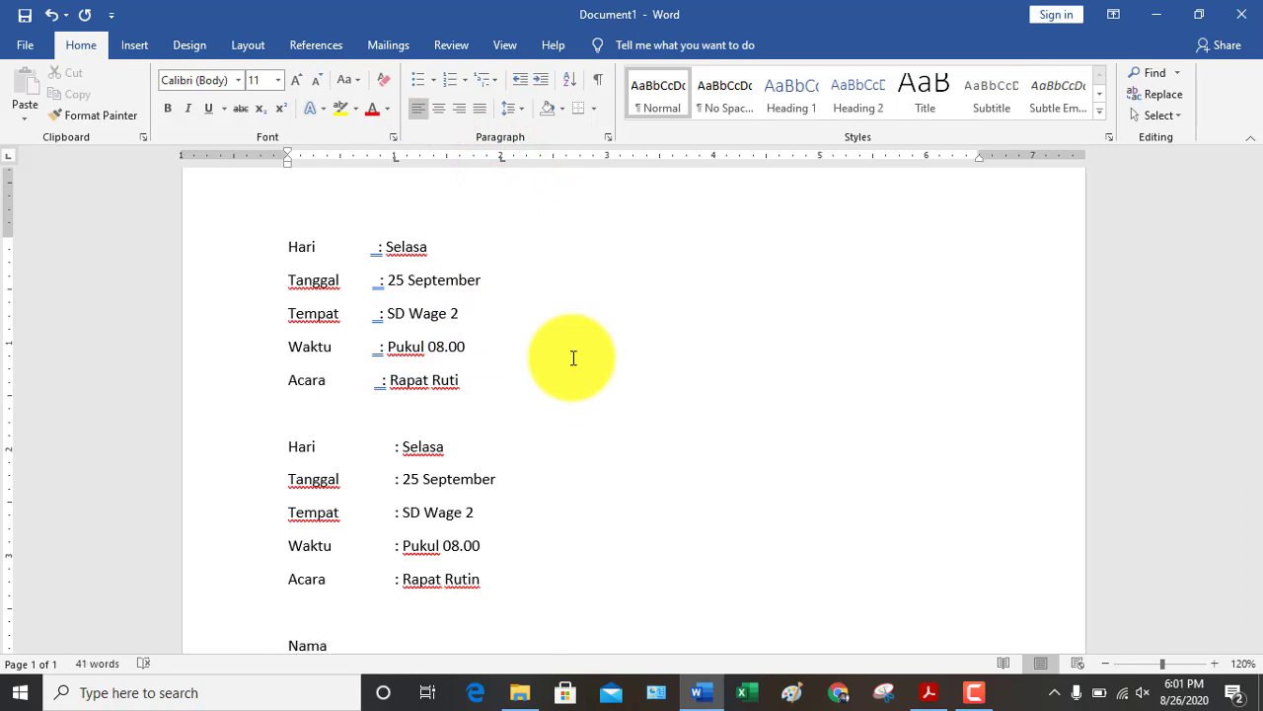
{"action": "key", "text": "Tab"}
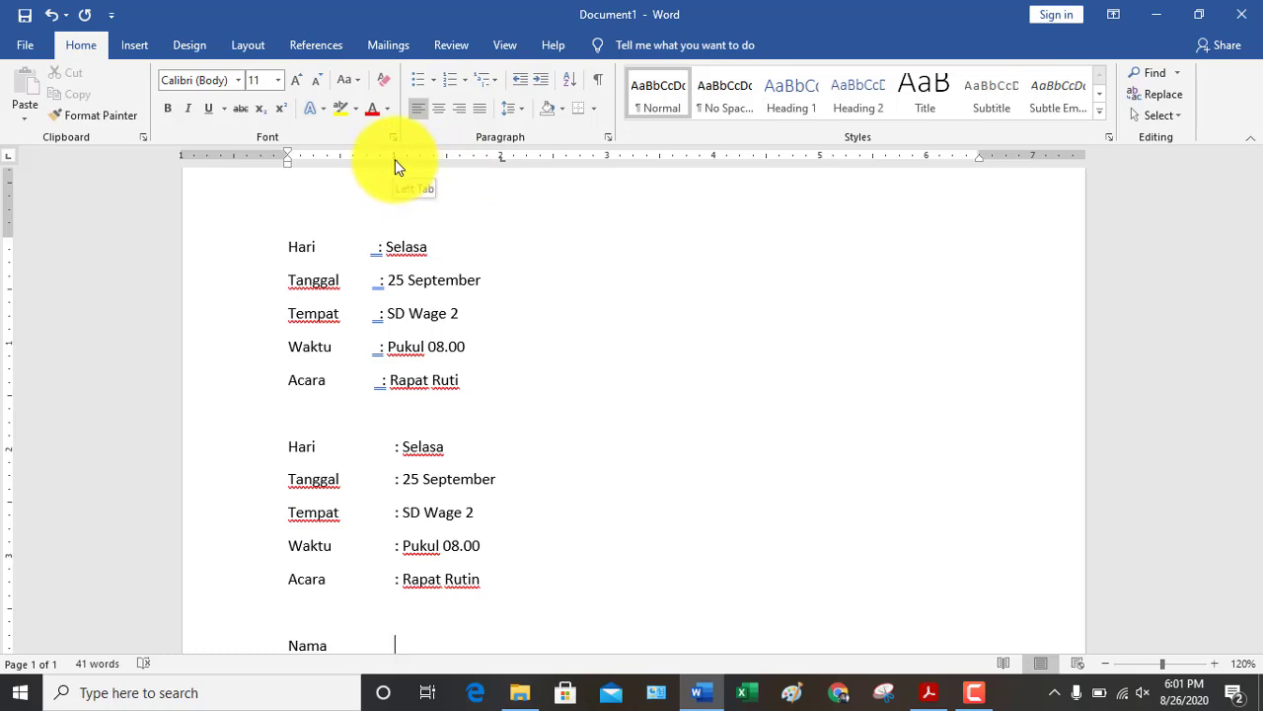
{"action": "type", "text": "Alamat"}
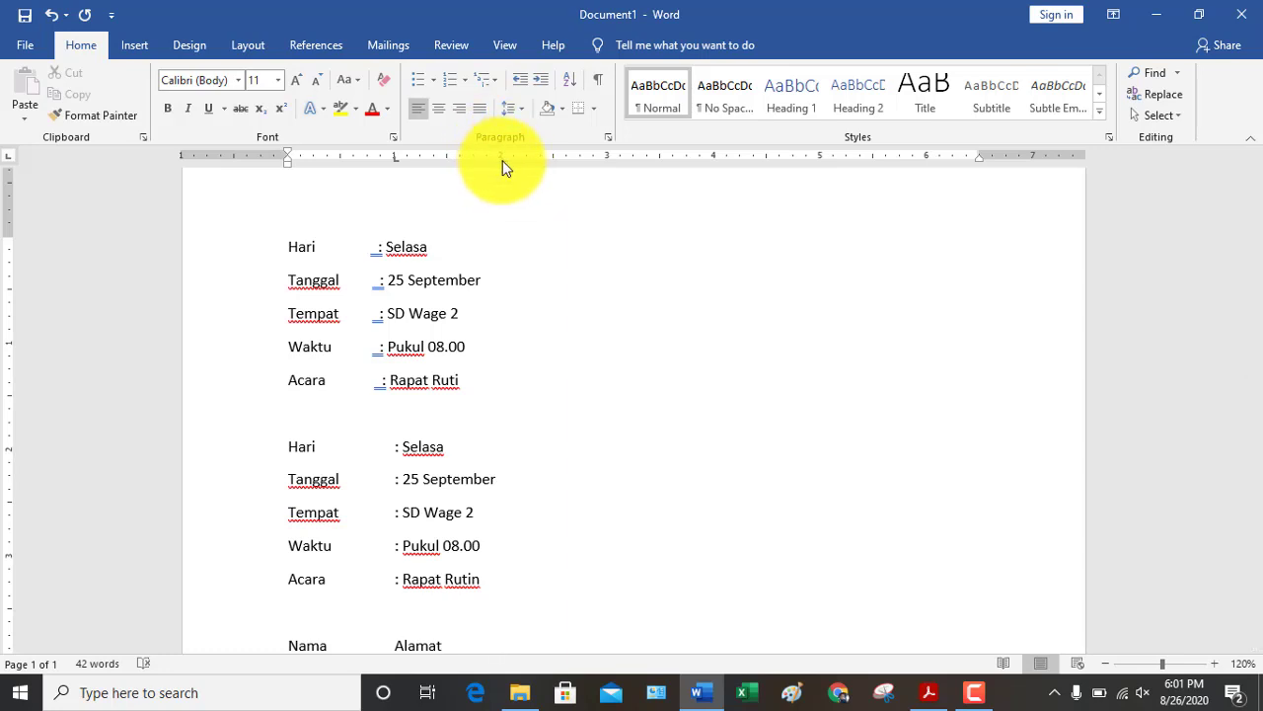
{"action": "type", "text": "Keterangan"}
{"action": "key", "text": "Return"}
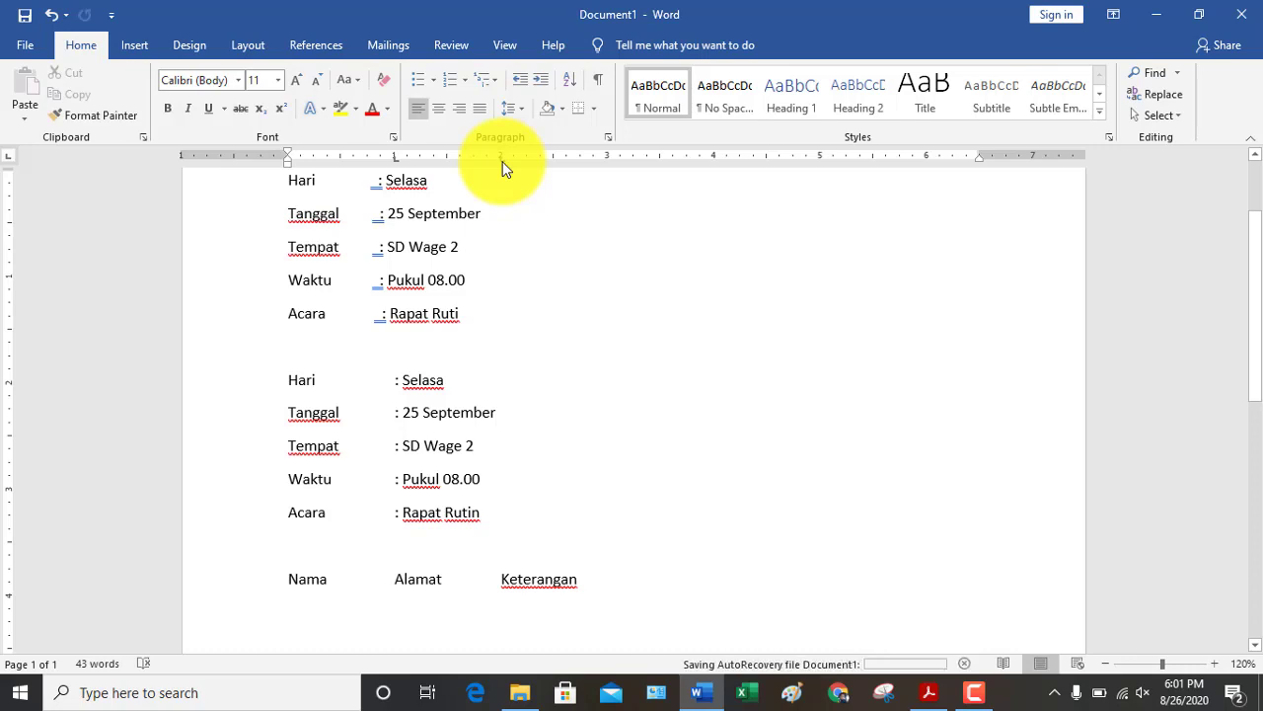
Add two student rows with their names and addresses, both marked Hadir
{"action": "type", "text": "Agus"}
{"action": "key", "text": "Tab"}
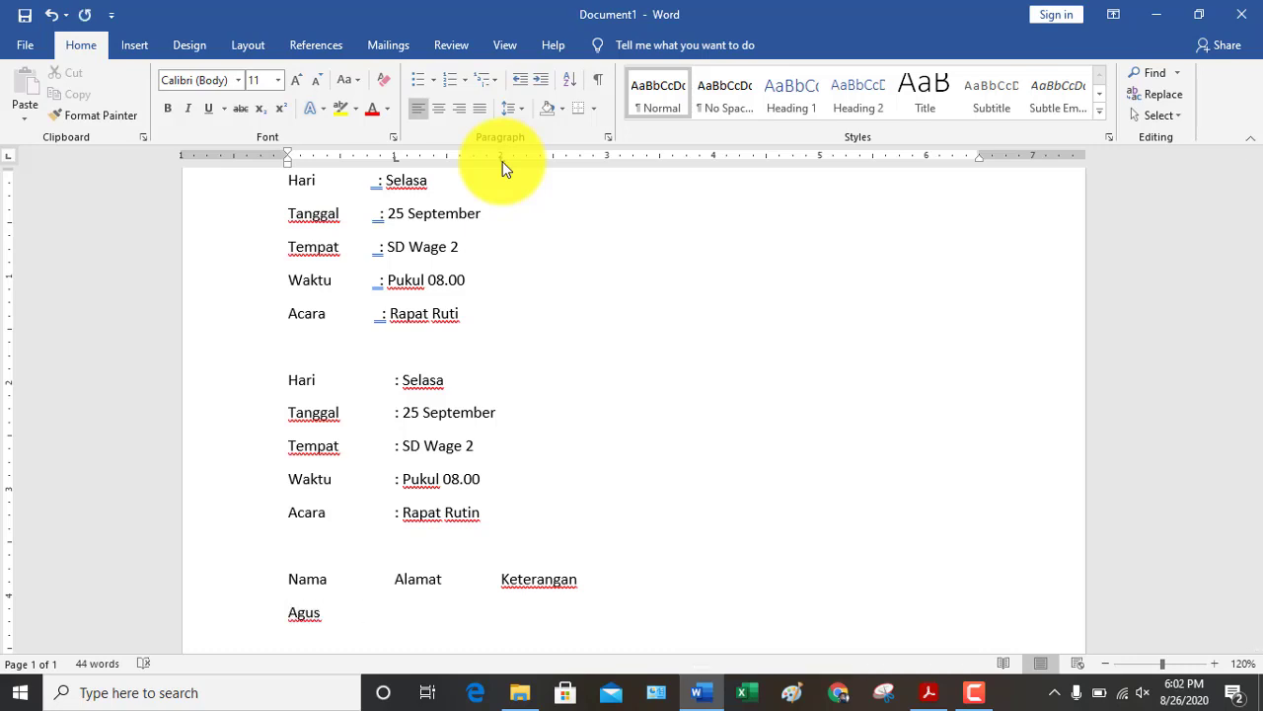
{"action": "type", "text": "Wage\tHadir"}
{"action": "key", "text": "Return"}
{"action": "type", "text": "B"}
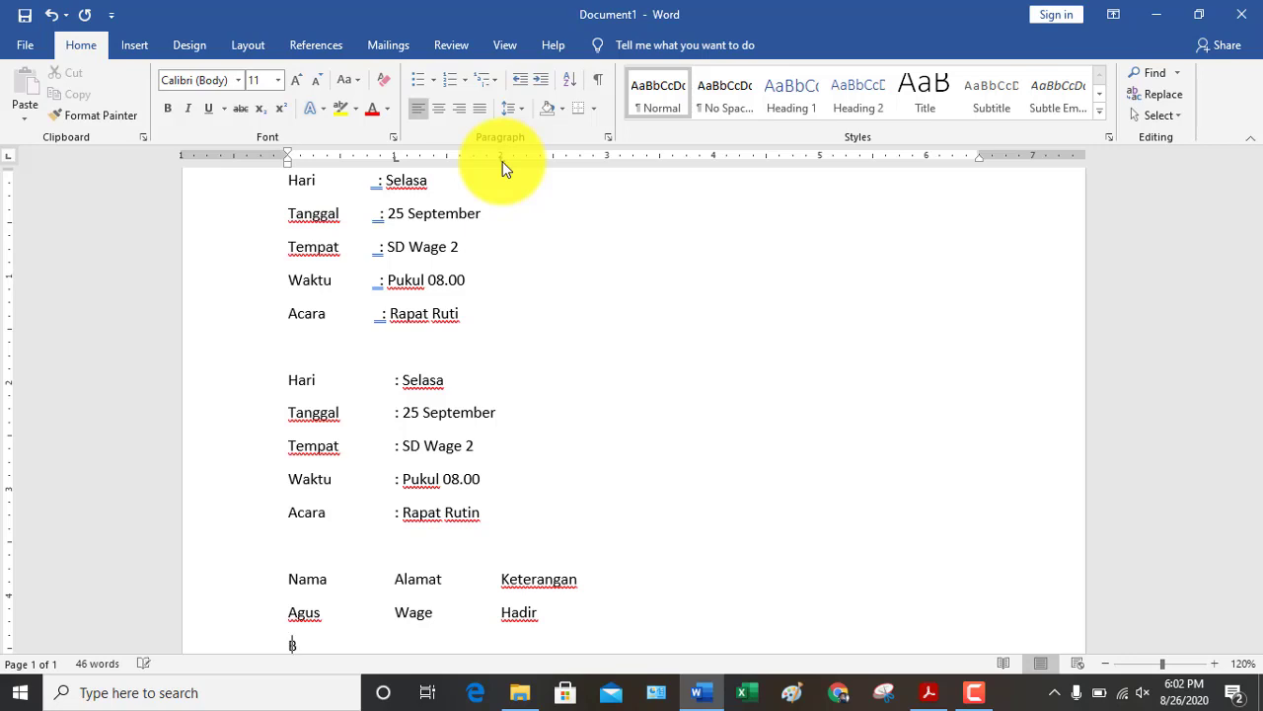
{"action": "type", "text": "ambang"}
{"action": "key", "text": "Tab"}
{"action": "type", "text": "Ketas"}
{"action": "key", "text": "BackSpace"}
{"action": "type", "text": "pang"}
{"action": "key", "text": "Tab"}
{"action": "type", "text": "Hadir"}
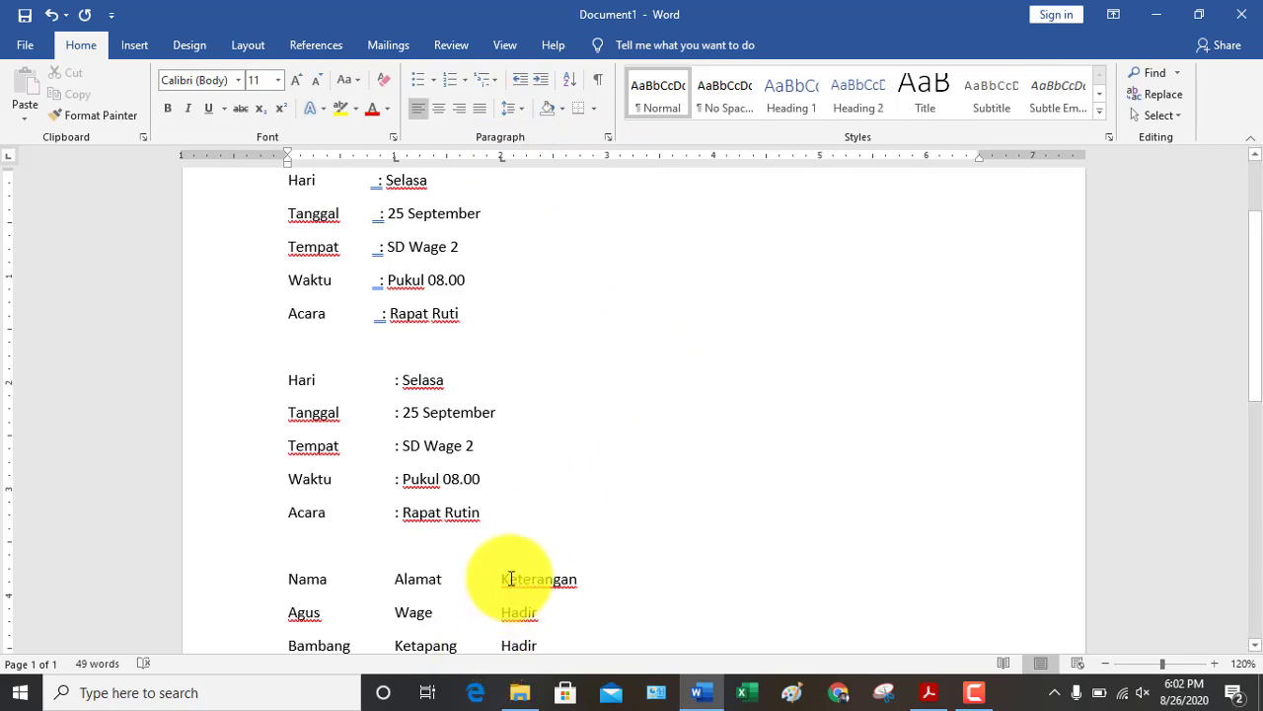
{"action": "scroll", "coordinate": [523, 573], "scroll_direction": "down", "scroll_amount": 3}
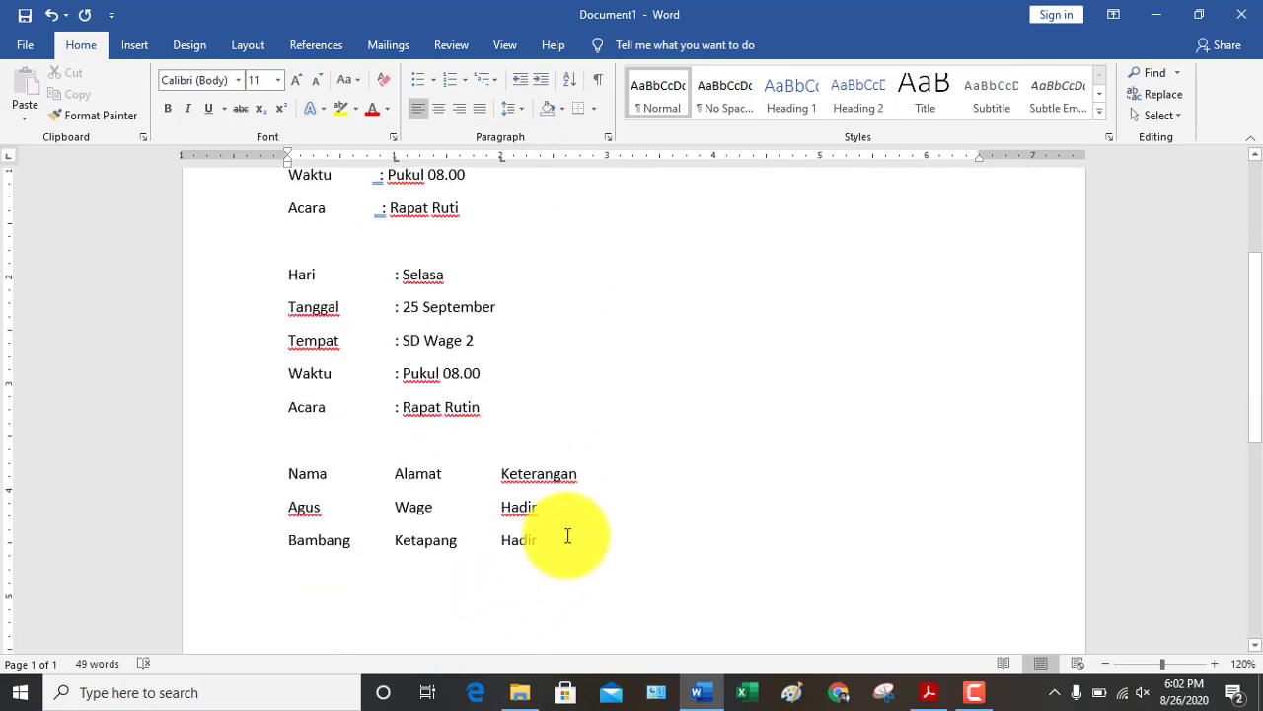
{"action": "key", "text": "Return"}
{"action": "key", "text": "Return"}
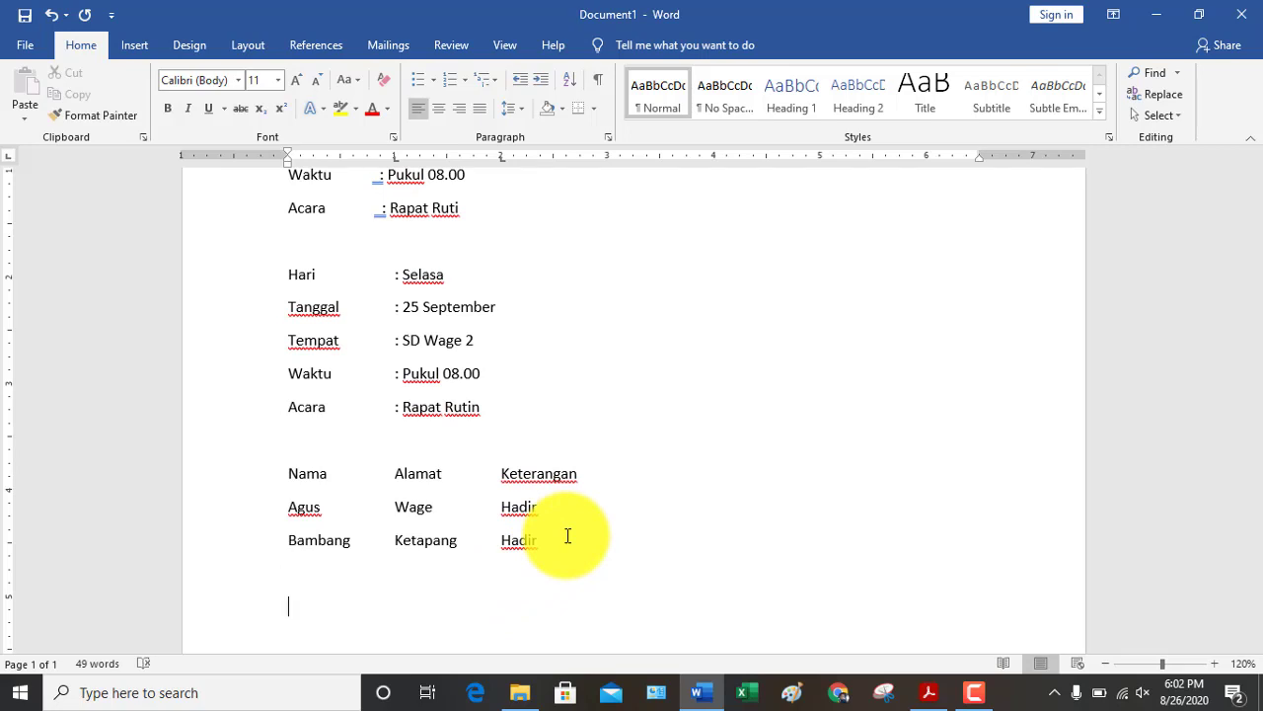
Set tab stops at 1 and 2 inches and type the header Nama, Alamat, Keteranga
{"action": "left_click", "coordinate": [394, 156]}
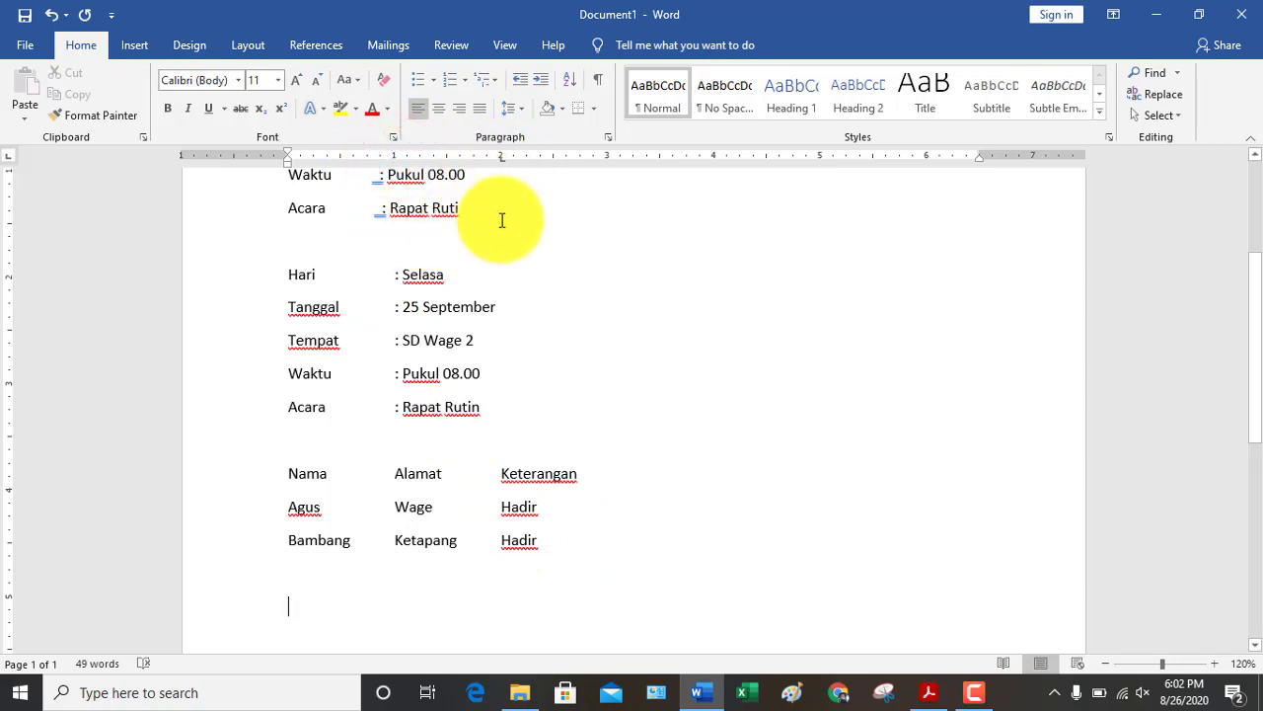
{"action": "left_click", "coordinate": [502, 156]}
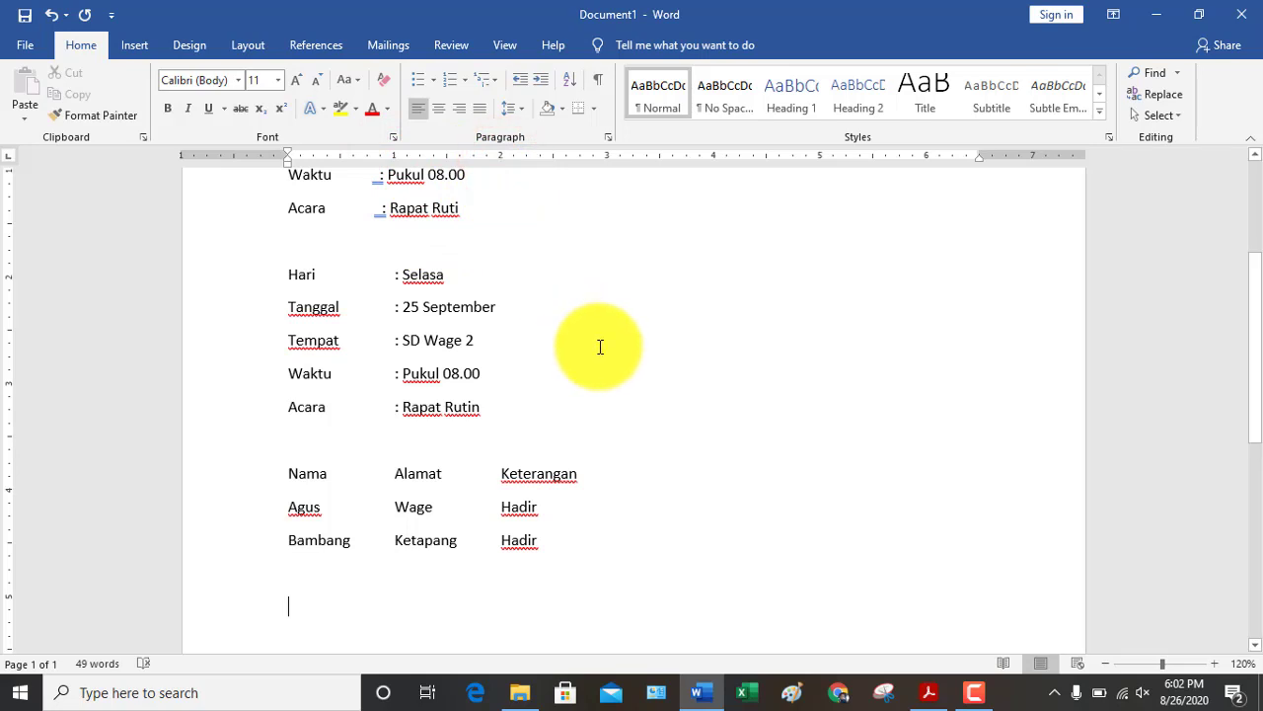
{"action": "type", "text": "Nama"}
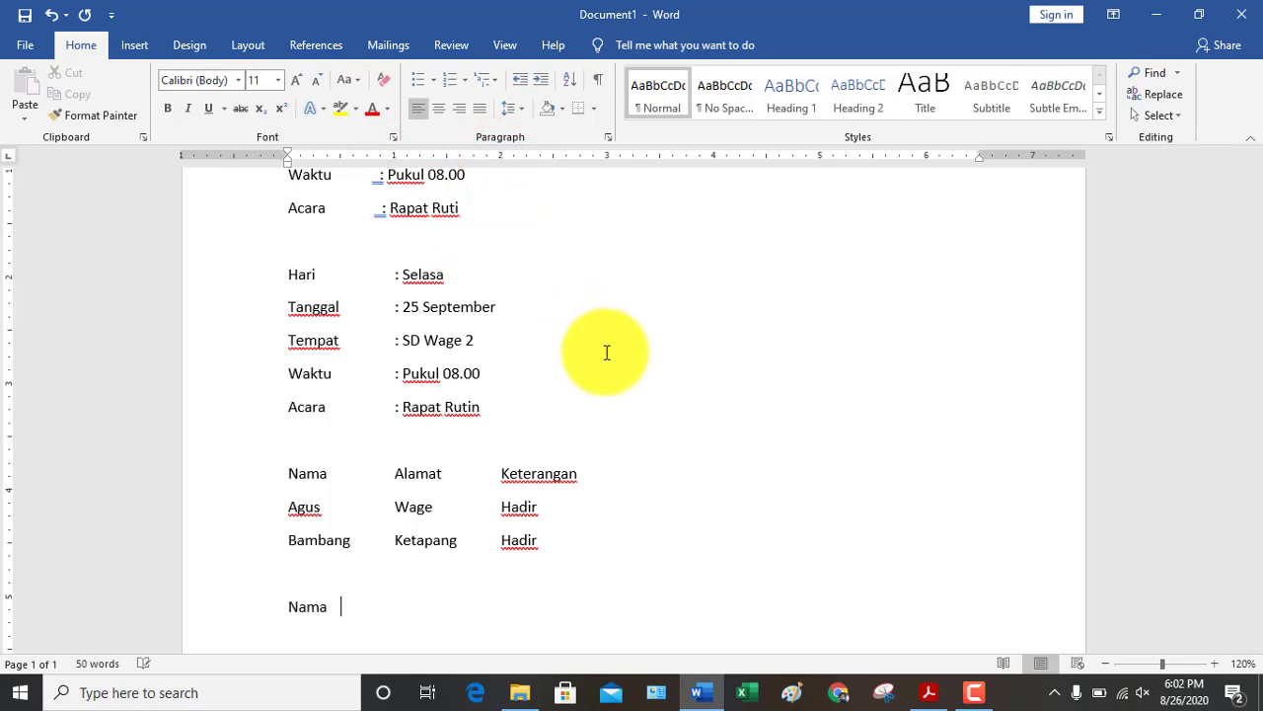
{"action": "type", "text": "      Alamat          Ketr"}
{"action": "key", "text": "BackSpace"}
{"action": "type", "text": "eranga"}
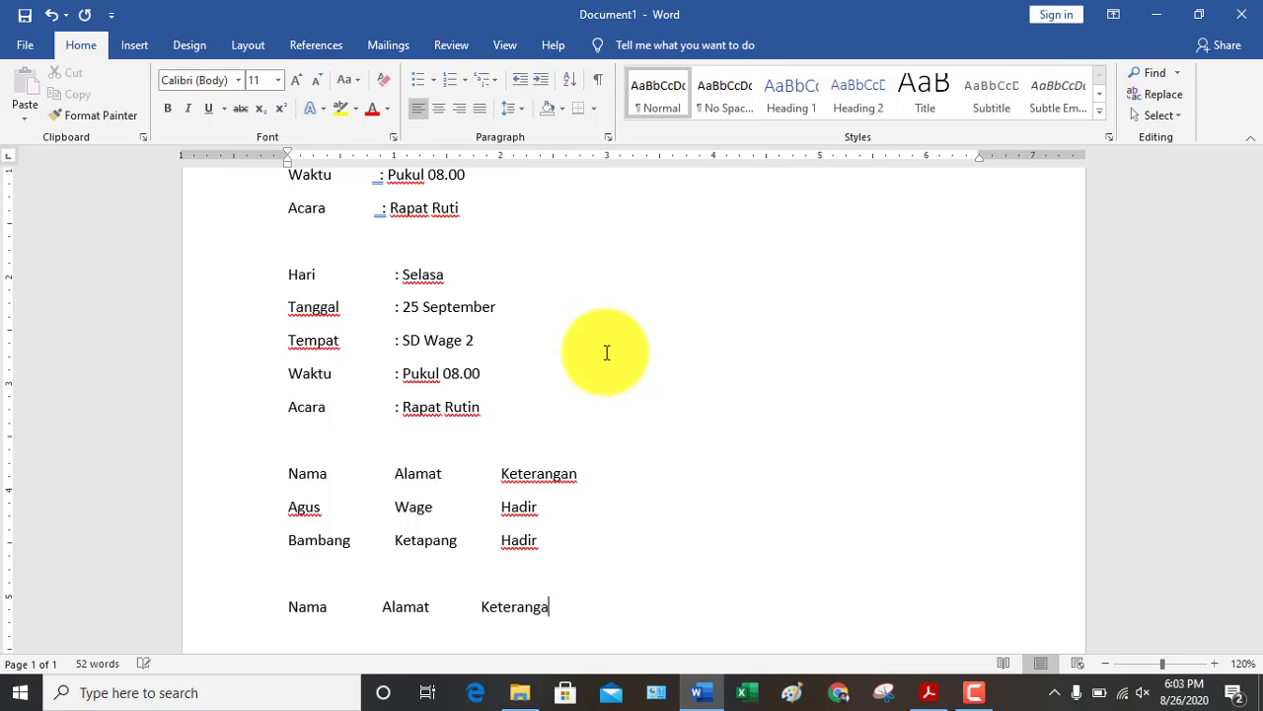
{"action": "key", "text": "Return"}
Add the two student rows with names and addresses aligned to the new tabs, each marked Hadir
{"action": "type", "text": "Aga"}
{"action": "key", "text": "BackSpace"}
{"action": "type", "text": "us    "}
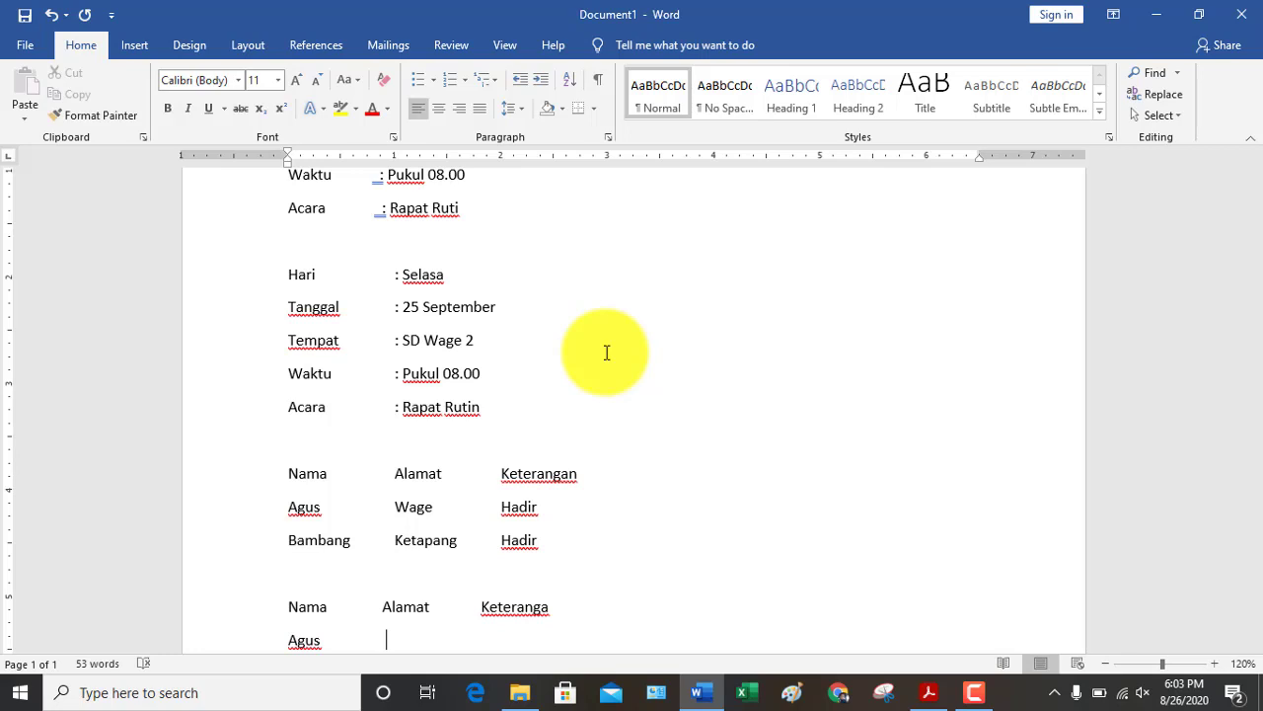
{"action": "type", "text": "            Wa"}
{"action": "key", "text": "BackSpace"}
{"action": "key", "text": "BackSpace"}
{"action": "type", "text": "Wage"}
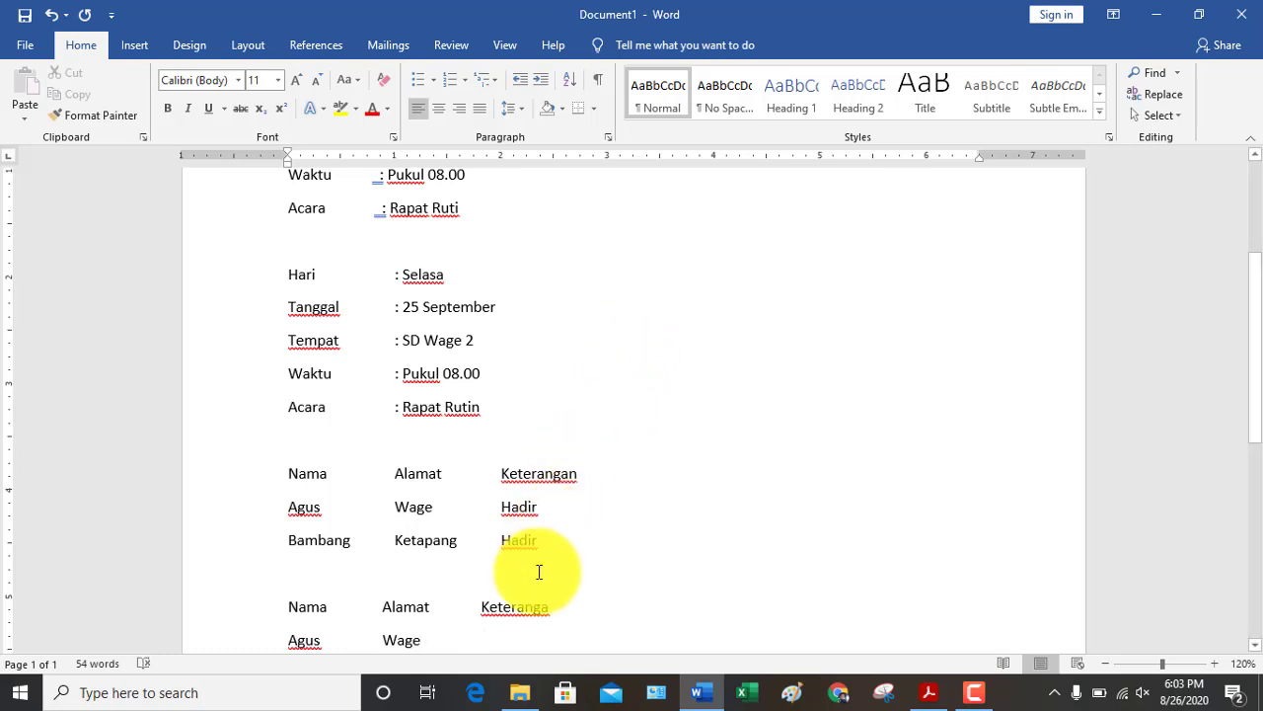
{"action": "type", "text": "                Hadir"}
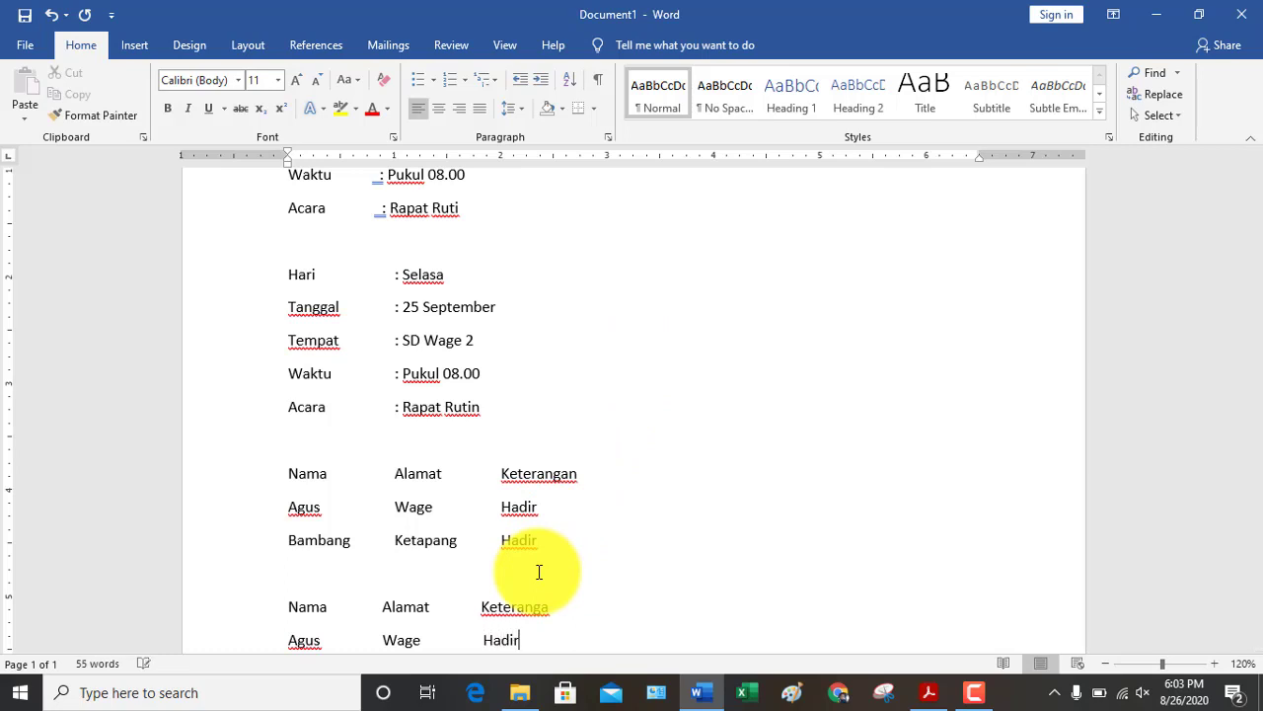
{"action": "key", "text": "Return"}
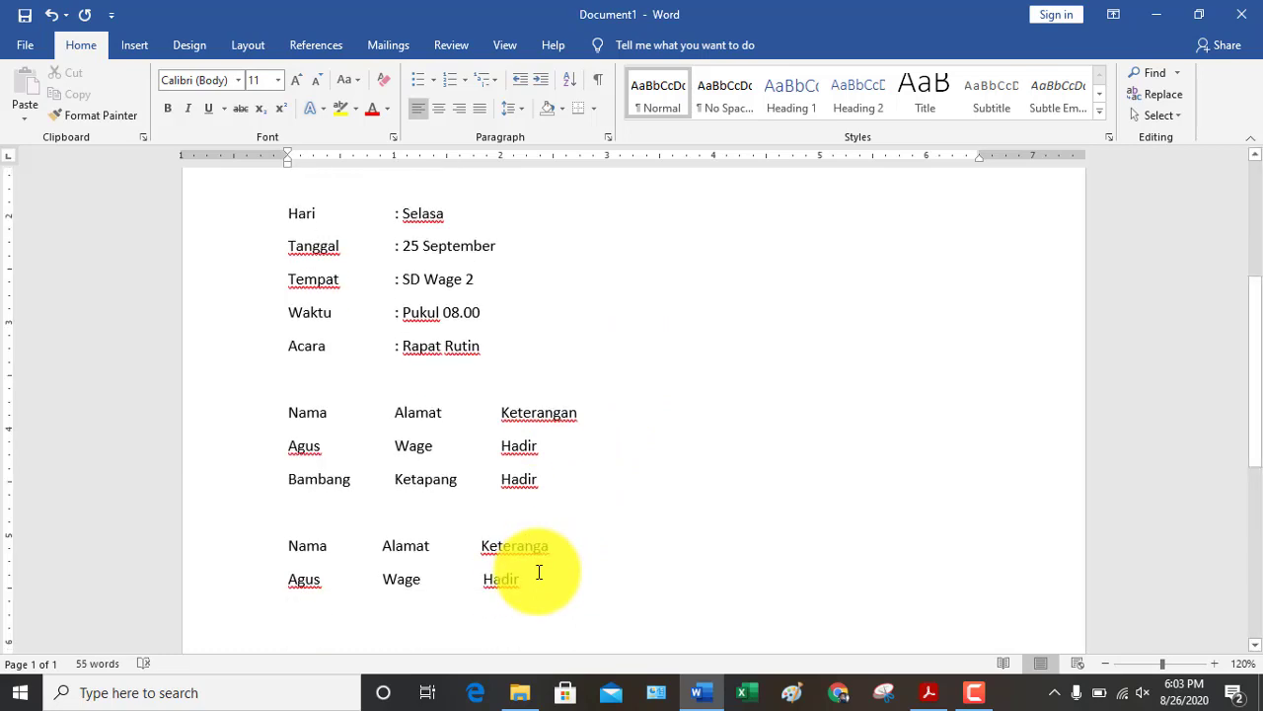
{"action": "type", "text": "Bambang"}
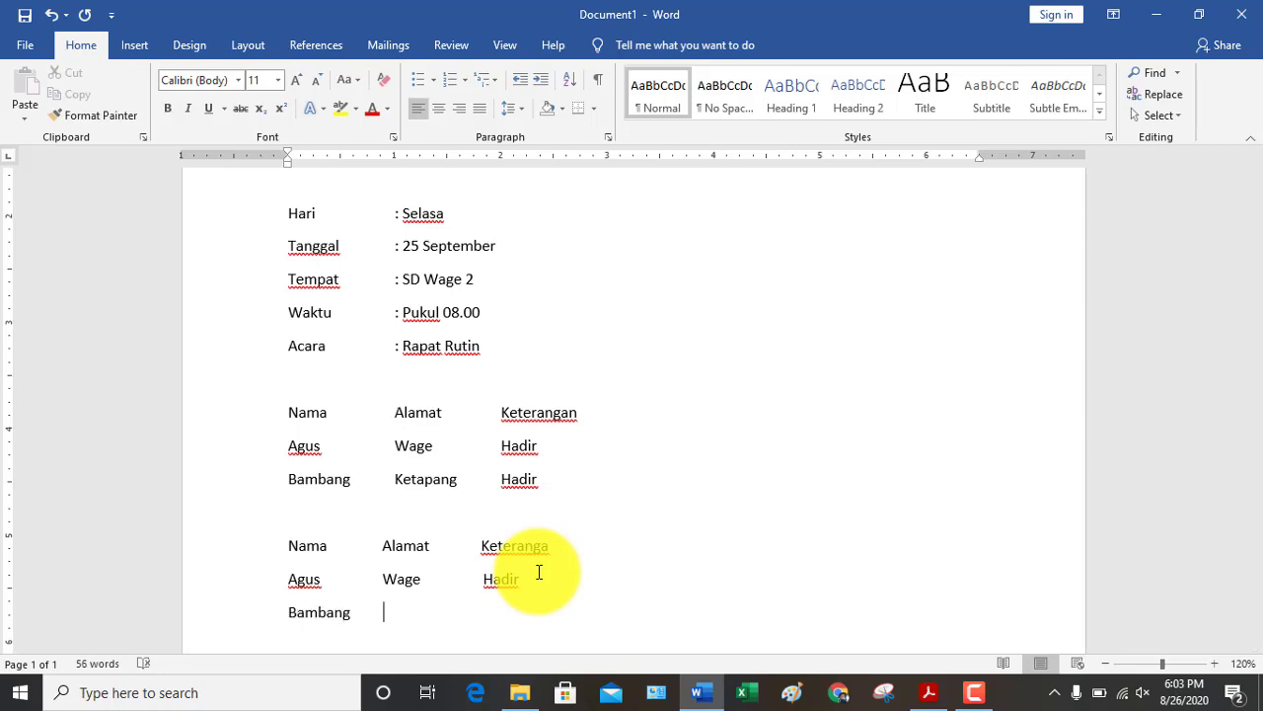
{"action": "type", "text": "       Ketapang  "}
{"action": "type", "text": "   a"}
{"action": "key", "text": "BackSpace"}
{"action": "type", "text": "ha"}
{"action": "key", "text": "BackSpace"}
{"action": "key", "text": "BackSpace"}
{"action": "type", "text": "Hadir"}
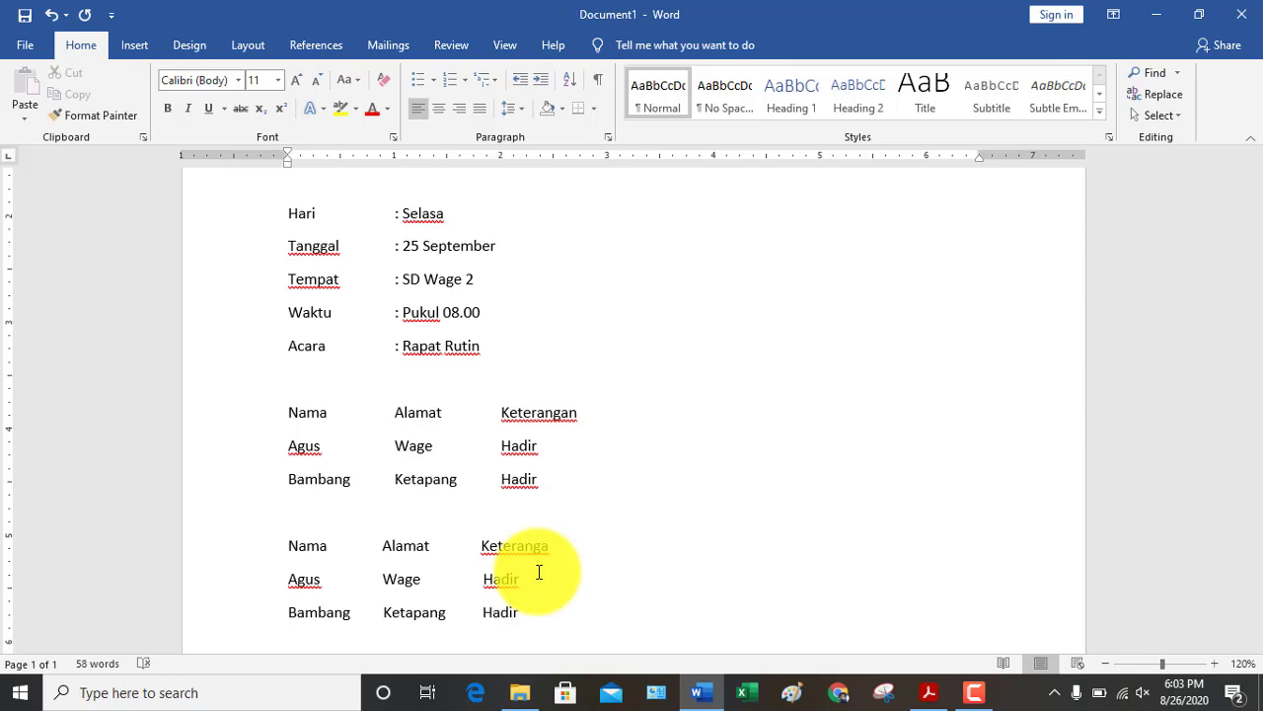
{"action": "left_click", "coordinate": [515, 446]}
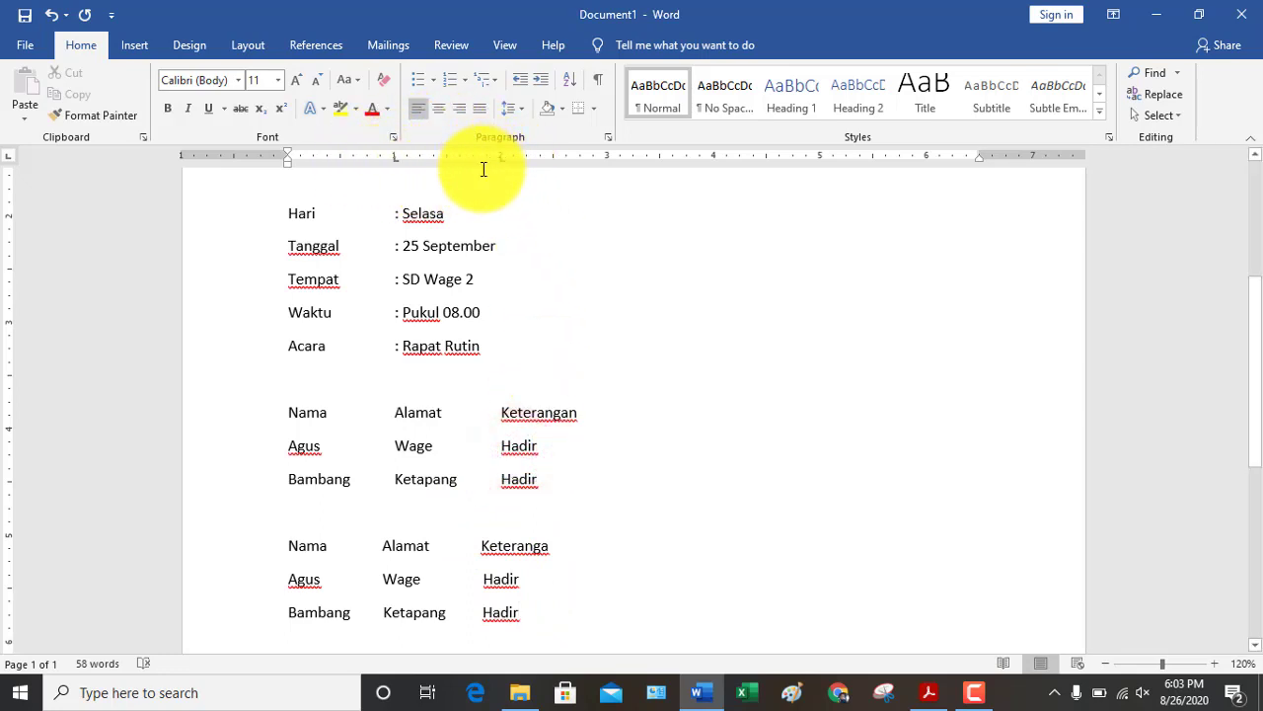
Scroll through the document to review the earlier lists before starting over
{"action": "scroll", "coordinate": [522, 307], "scroll_direction": "up", "scroll_amount": 3}
{"action": "scroll", "coordinate": [528, 309], "scroll_direction": "down", "scroll_amount": 2}
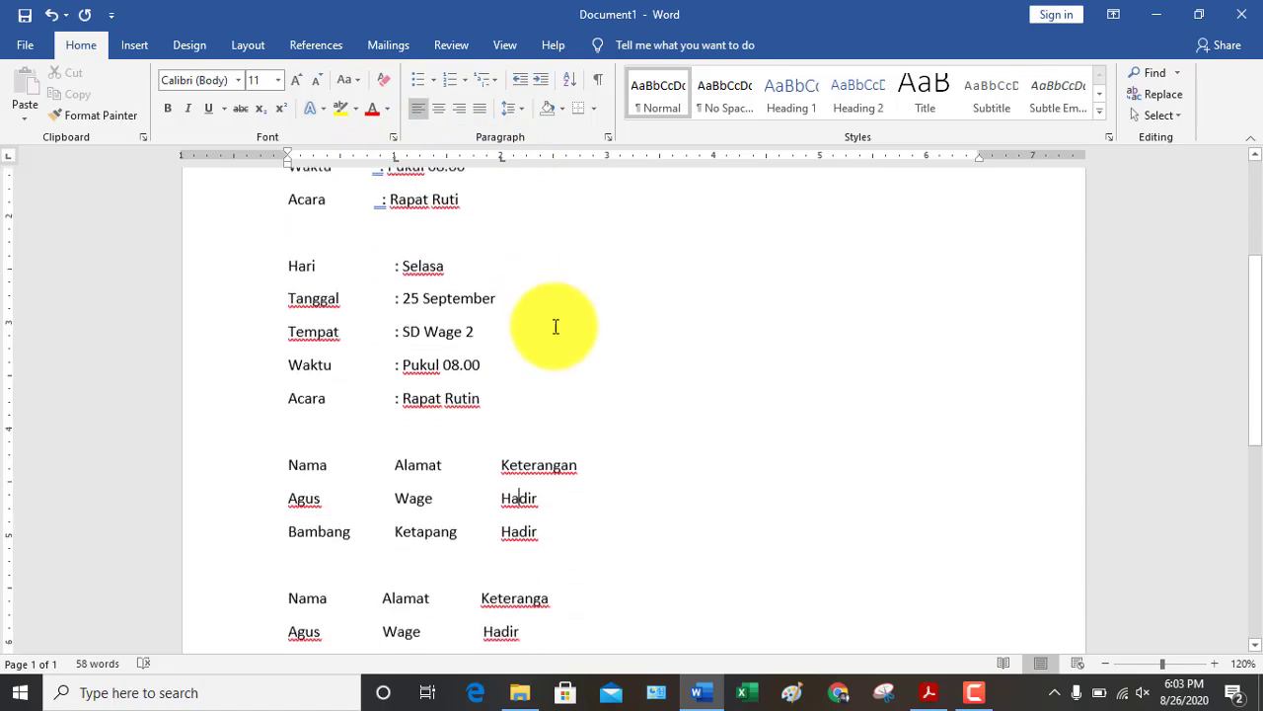
{"action": "scroll", "coordinate": [536, 311], "scroll_direction": "down", "scroll_amount": 2}
{"action": "mouse_move", "coordinate": [982, 694]}
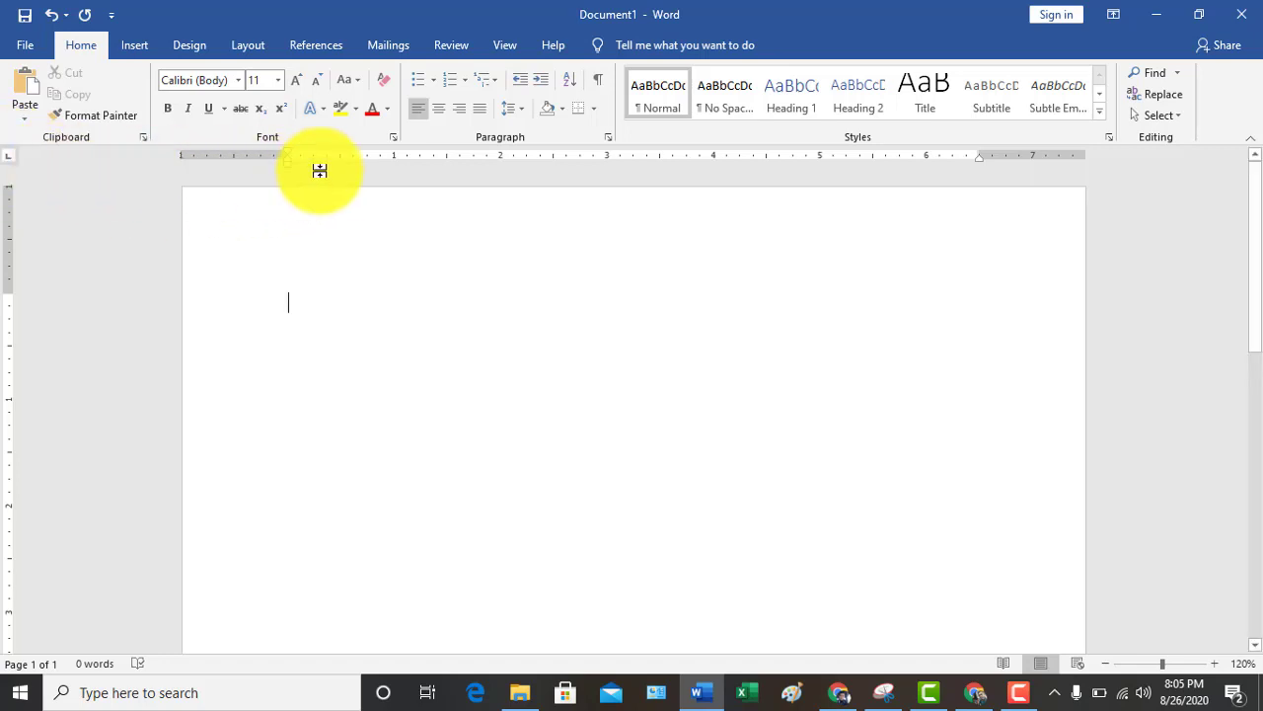
Remove the trial tab stops and set left tab stops at about 1, 2.5 and 4 inches
{"action": "left_click", "coordinate": [386, 161]}
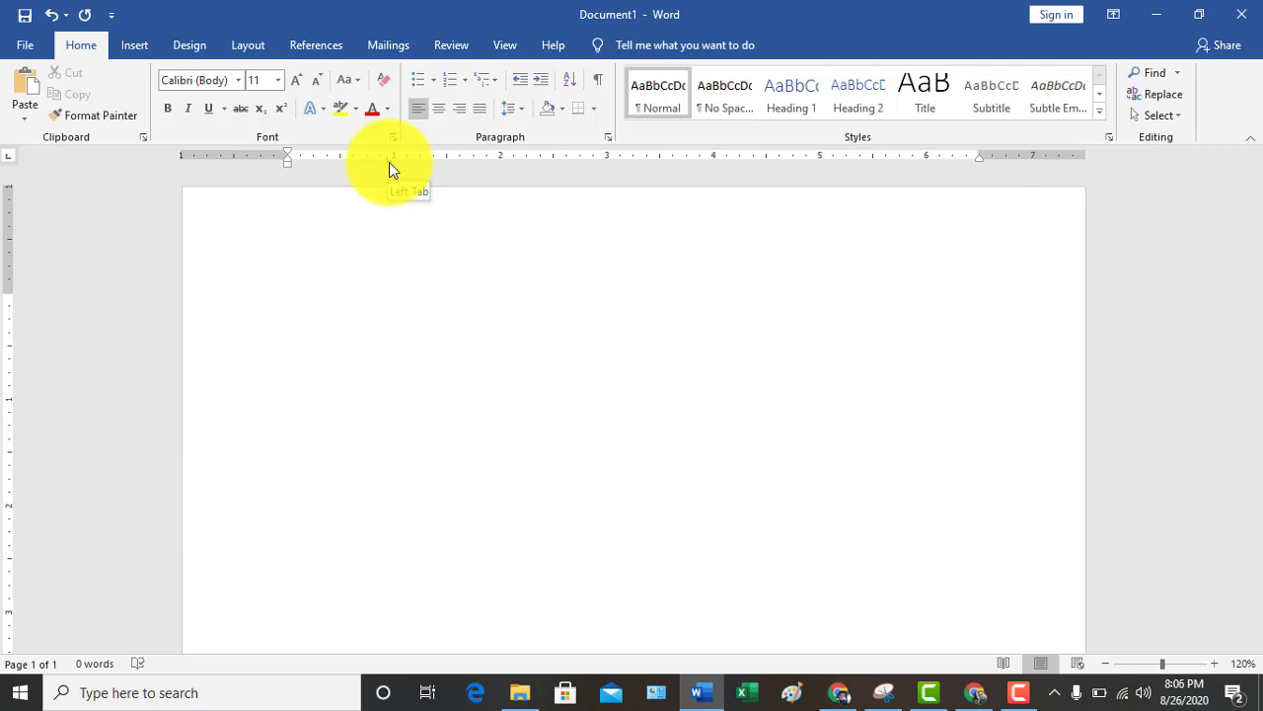
{"action": "left_click", "coordinate": [526, 159]}
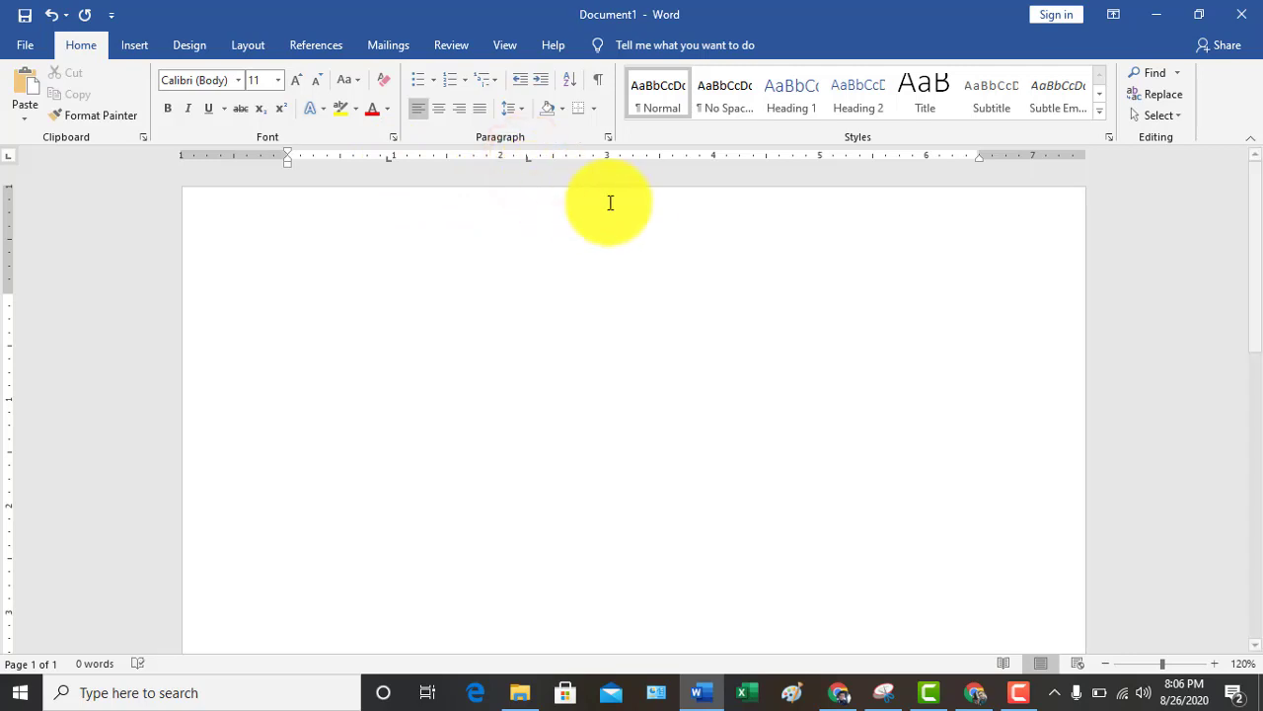
{"action": "left_click", "coordinate": [681, 159]}
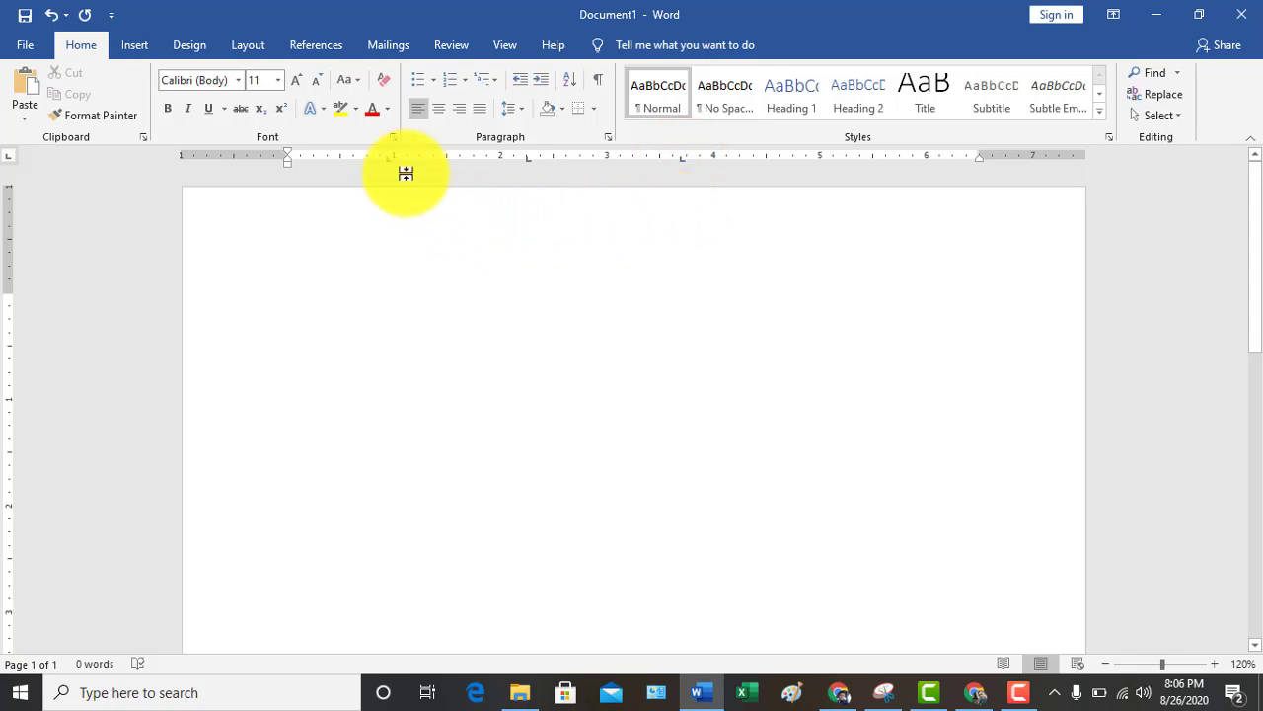
{"action": "left_click_drag", "start_coordinate": [388, 158], "coordinate": [432, 159]}
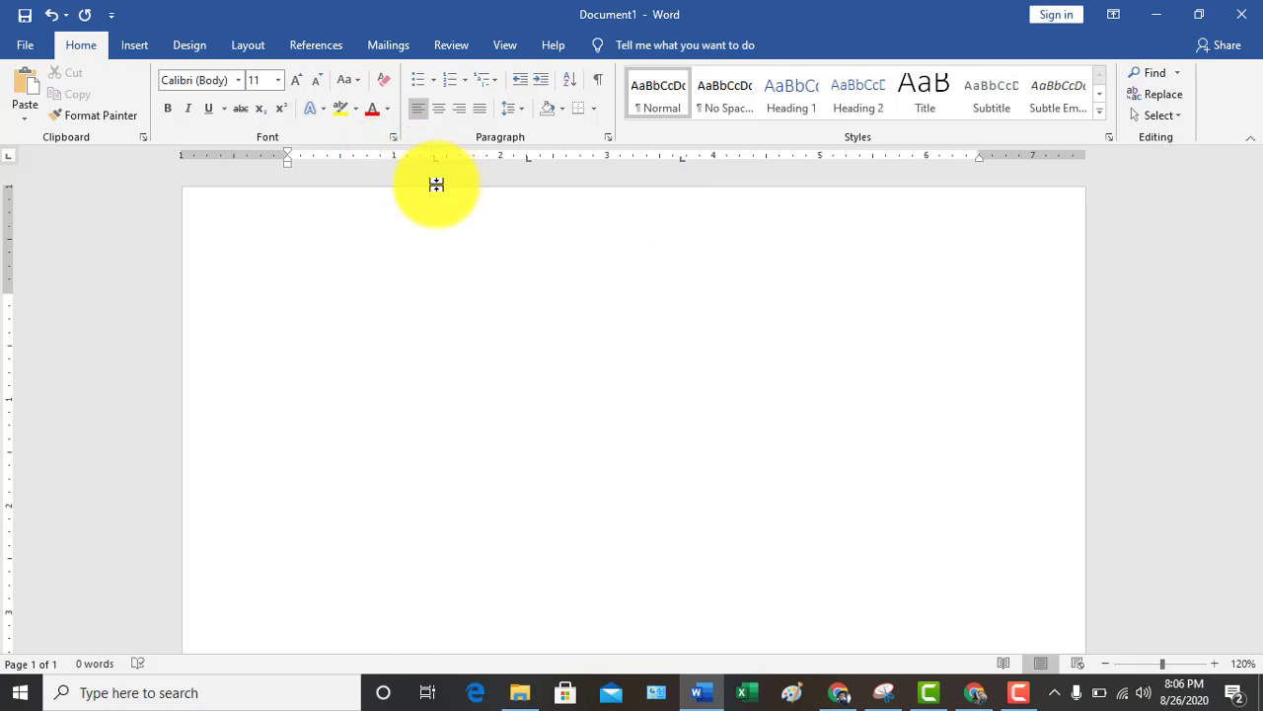
{"action": "left_click_drag", "start_coordinate": [434, 159], "coordinate": [445, 211]}
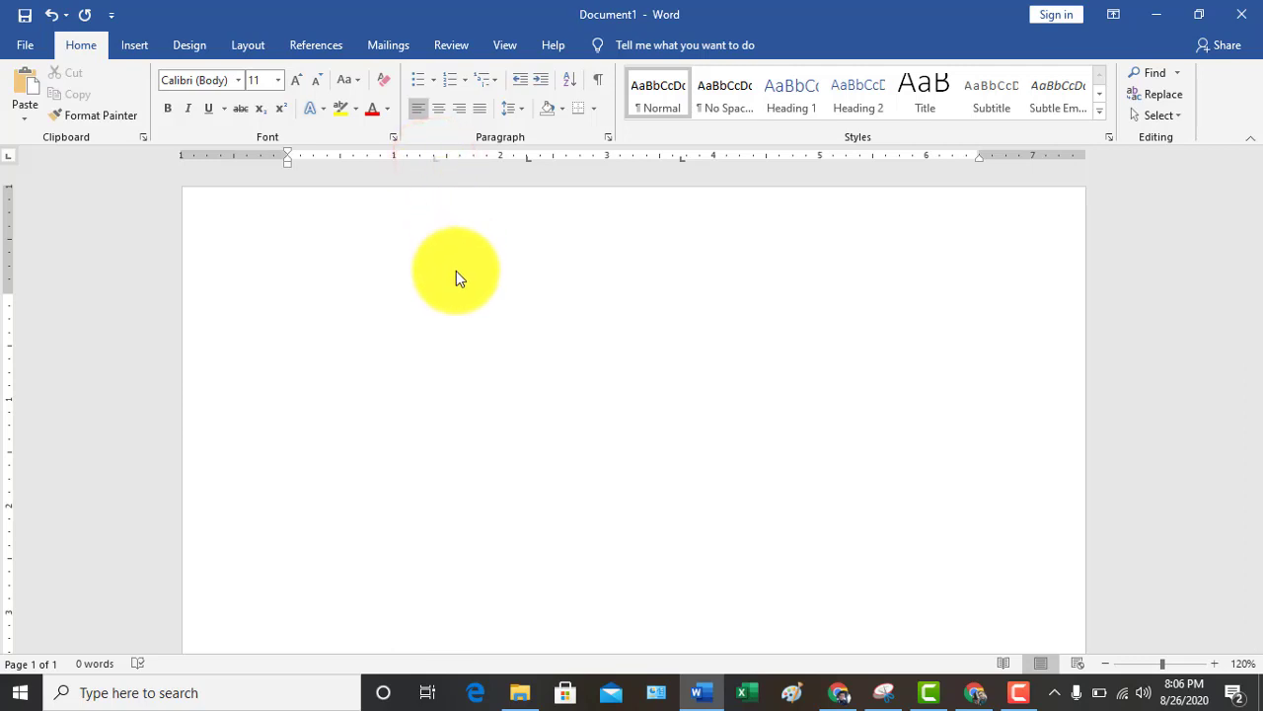
{"action": "left_click_drag", "start_coordinate": [526, 170], "coordinate": [536, 250]}
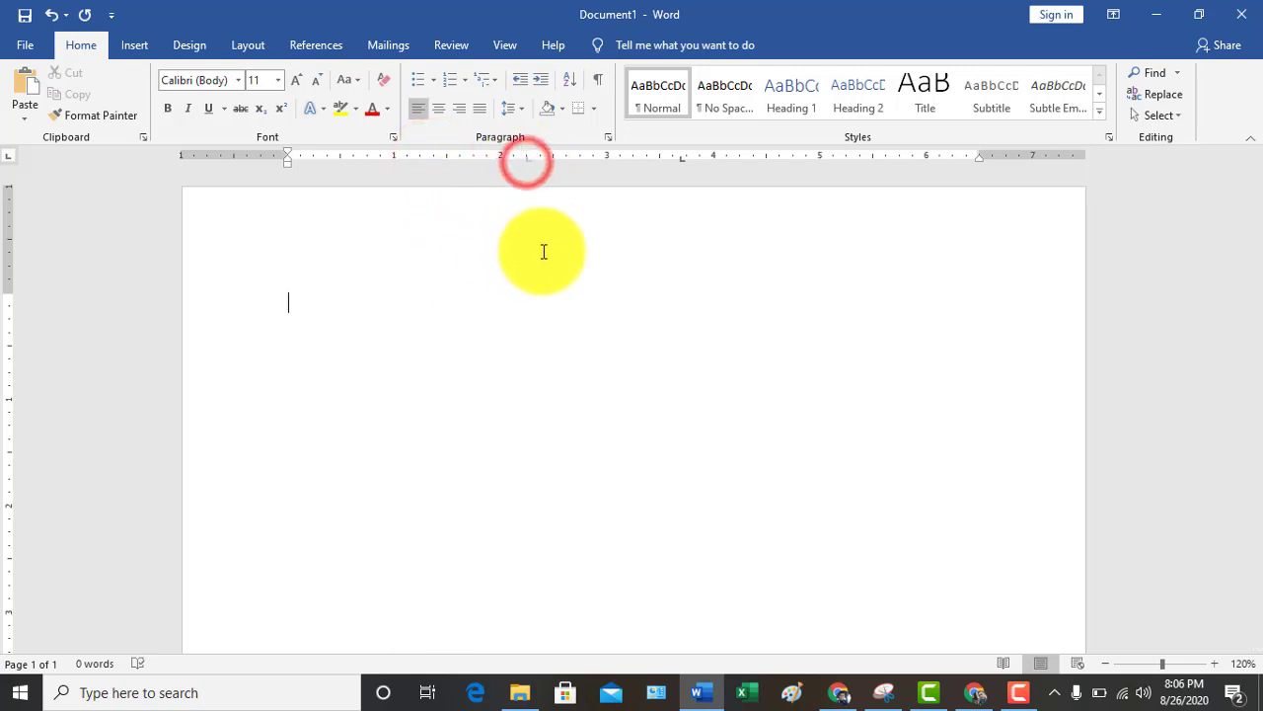
{"action": "left_click_drag", "start_coordinate": [680, 164], "coordinate": [655, 309]}
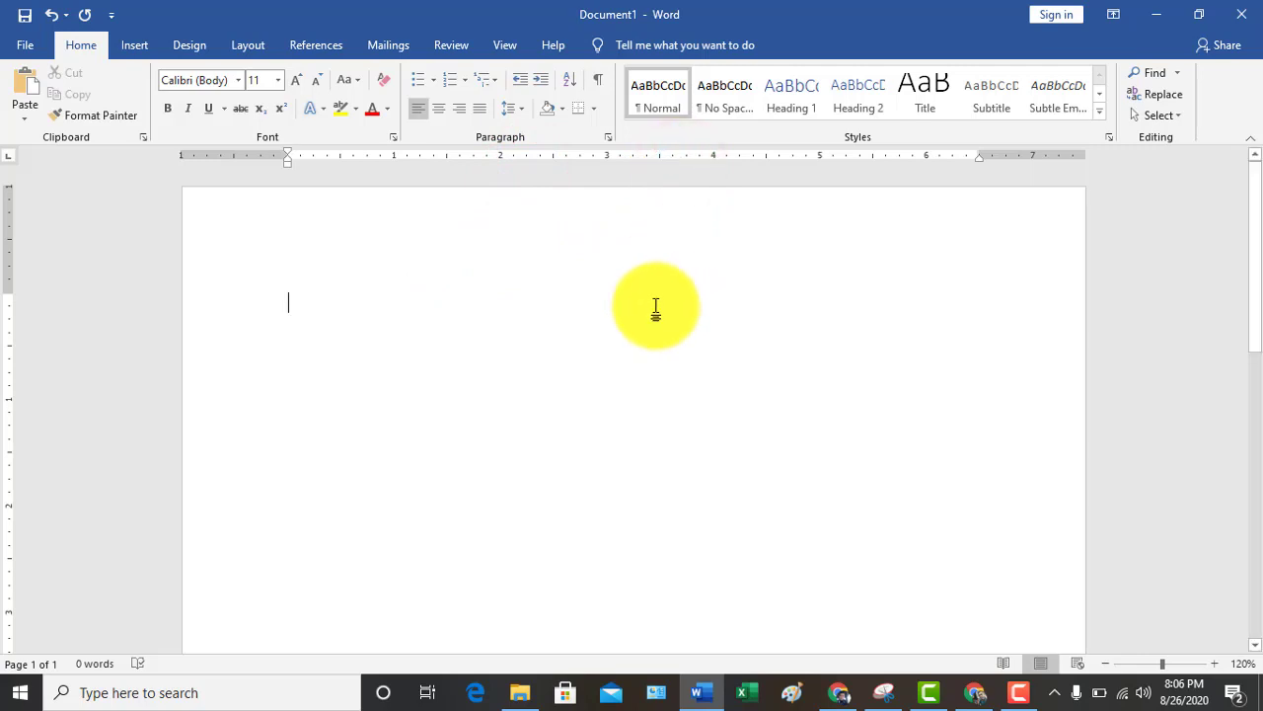
{"action": "left_click", "coordinate": [395, 158]}
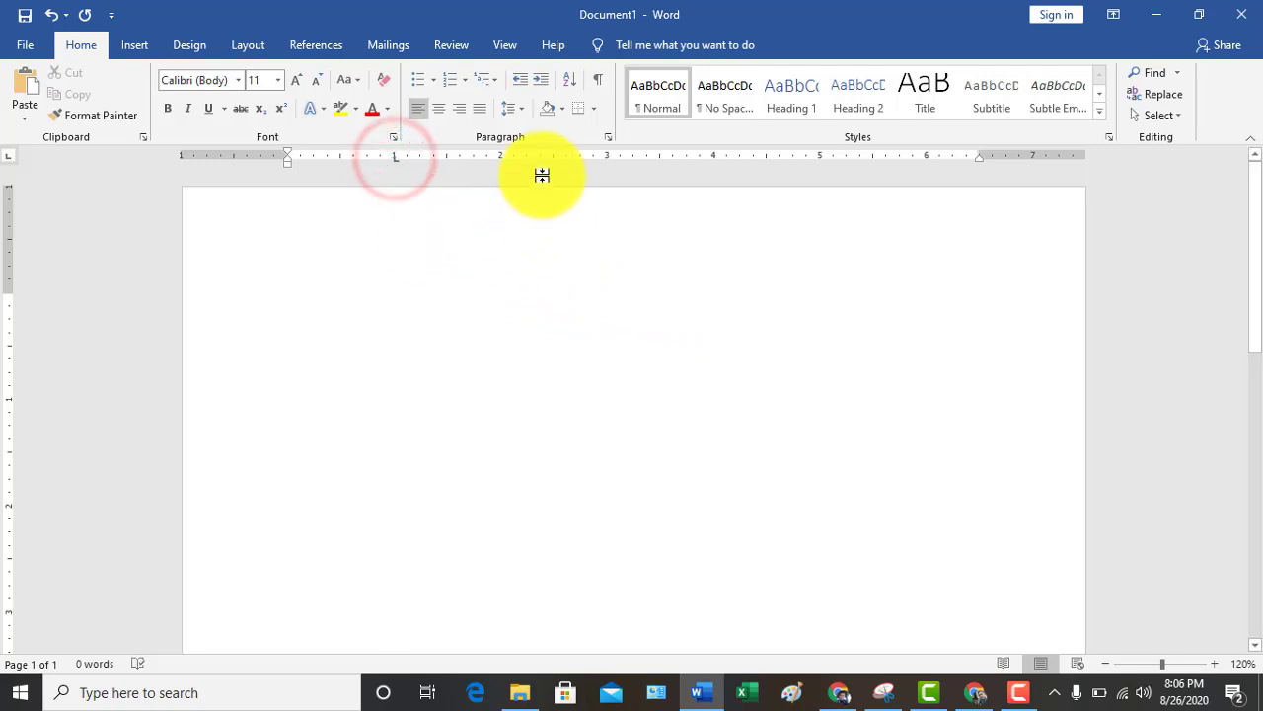
{"action": "left_click", "coordinate": [553, 158]}
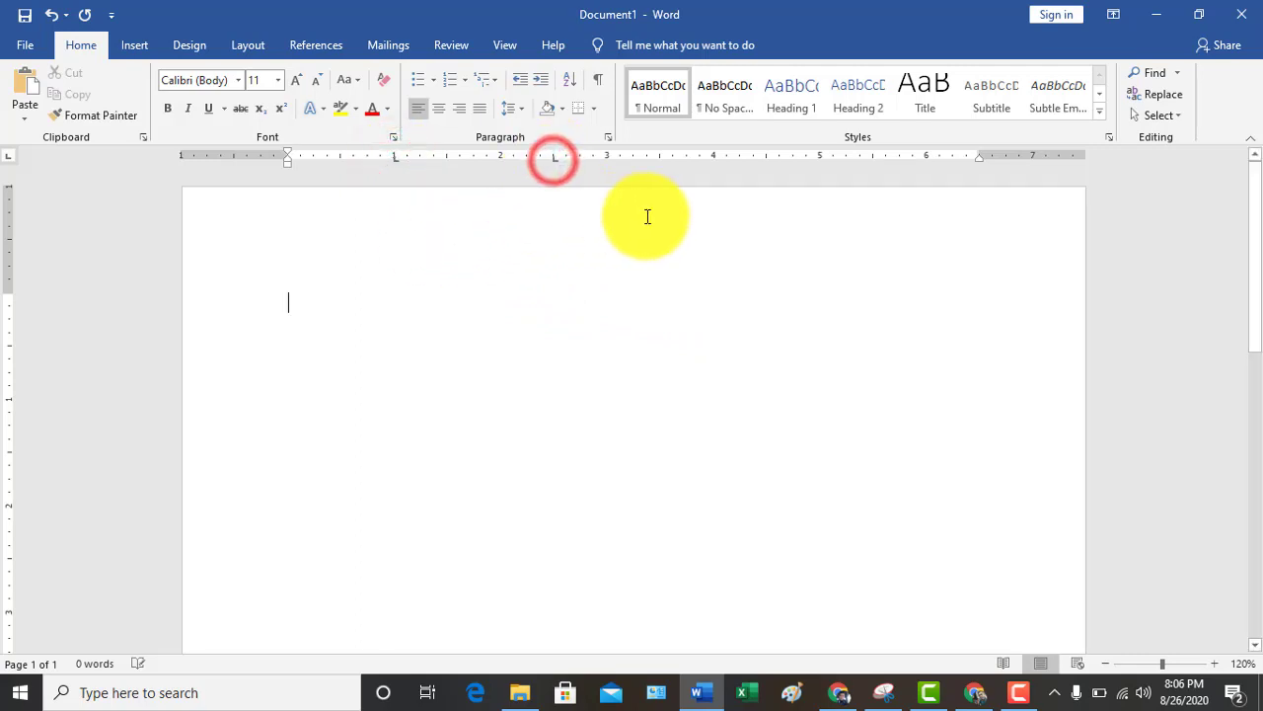
{"action": "left_click", "coordinate": [714, 160]}
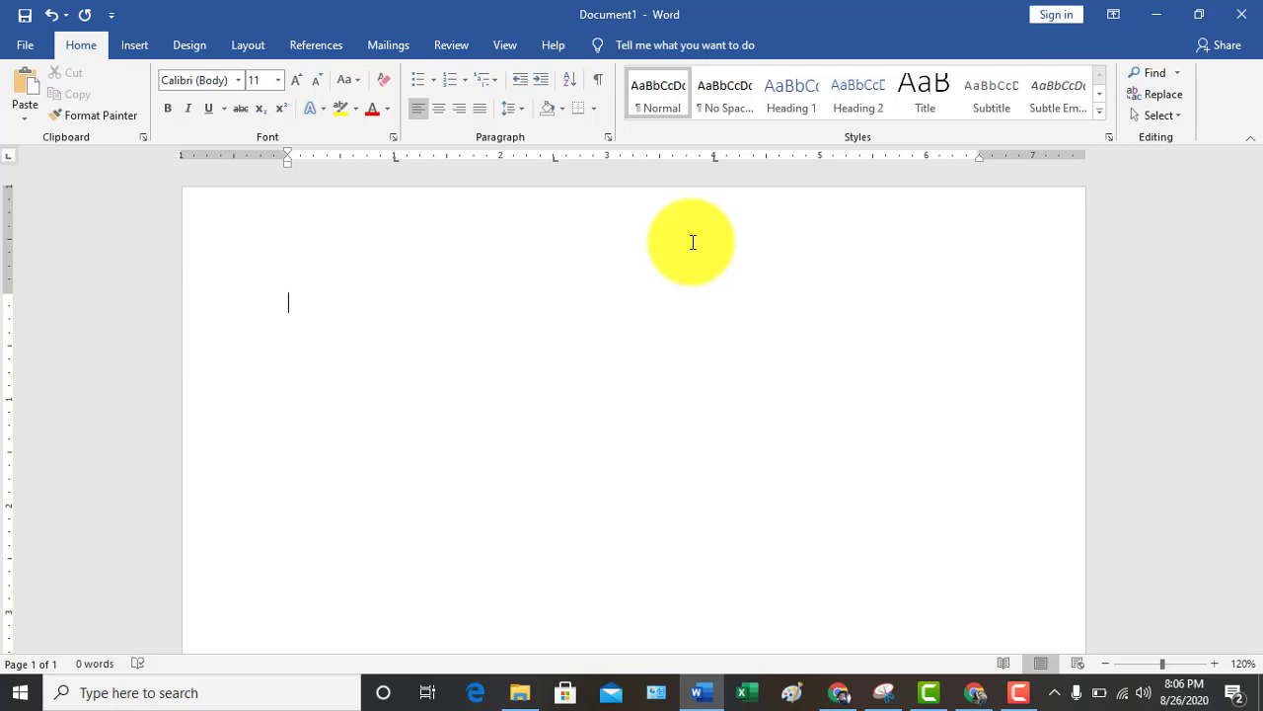
Type the tab-aligned headers NO ABSEN, NAMA LENGKAP, NAMA PANGGILAN and KELAS
{"action": "type", "text": "NO ABSEN"}
{"action": "key", "text": "Tab"}
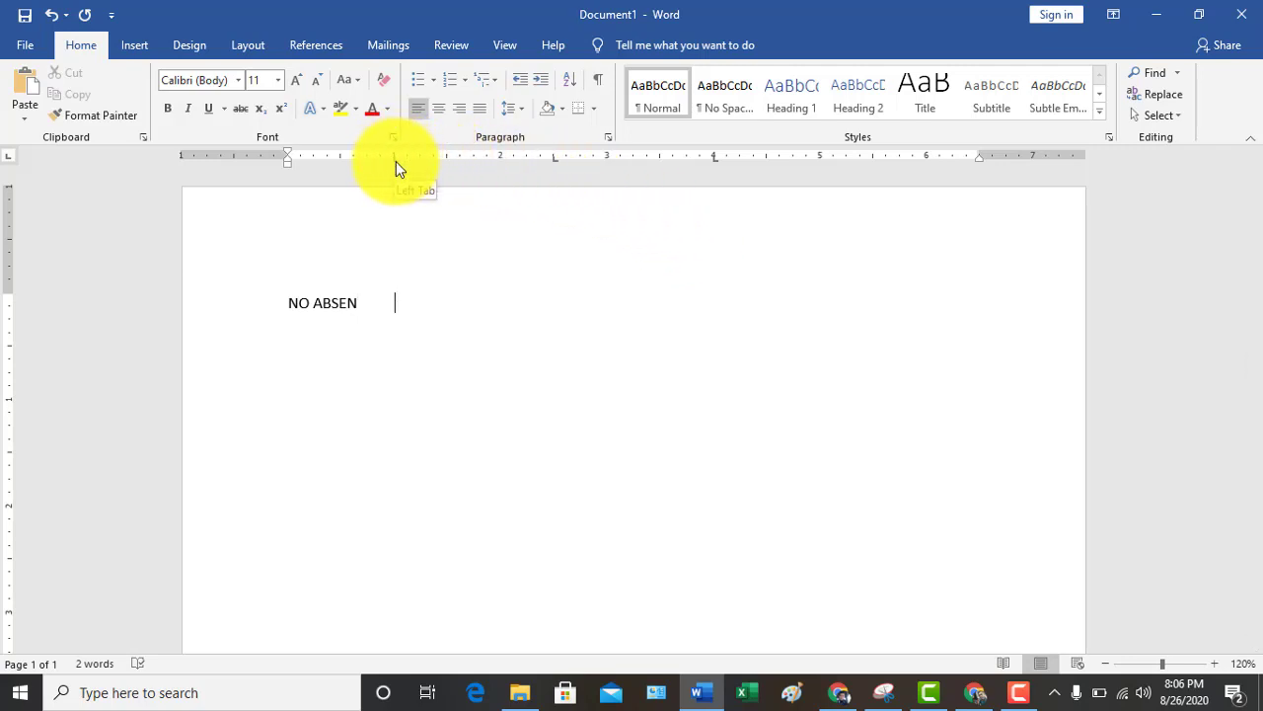
{"action": "type", "text": "NAMA LENGKAP"}
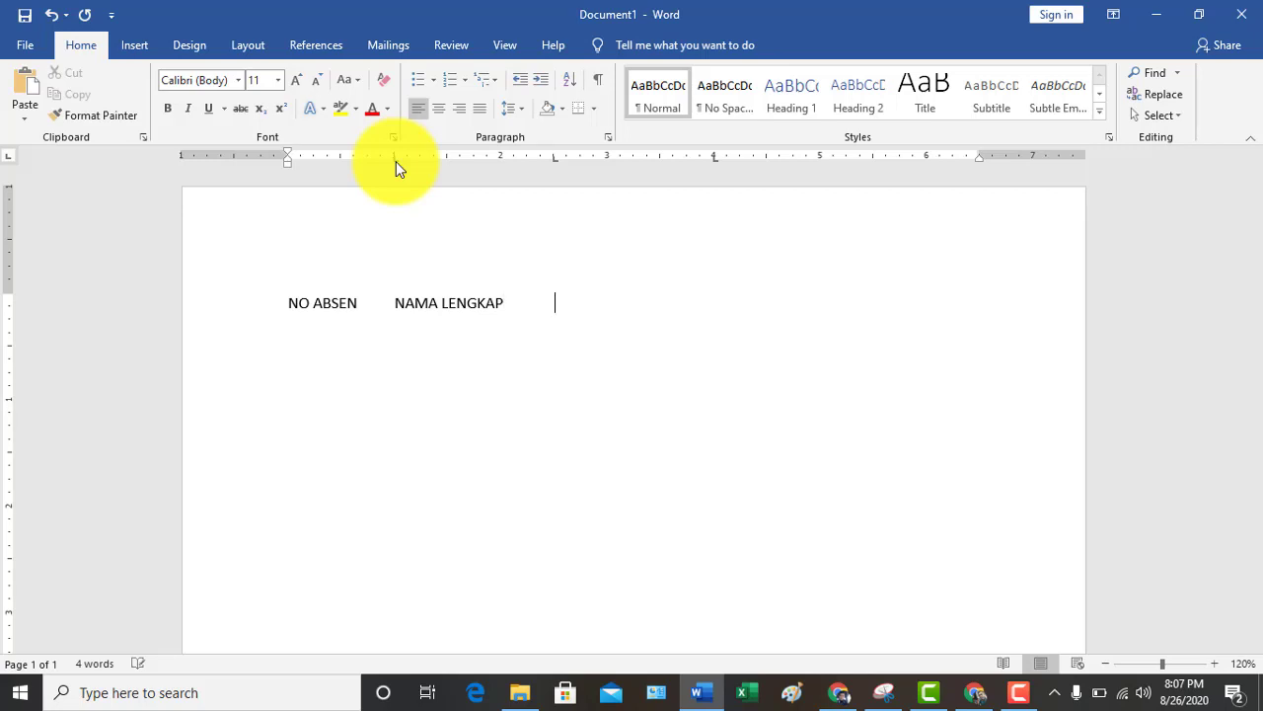
{"action": "key", "text": "Tab"}
{"action": "type", "text": "NAMA PANGGILA"}
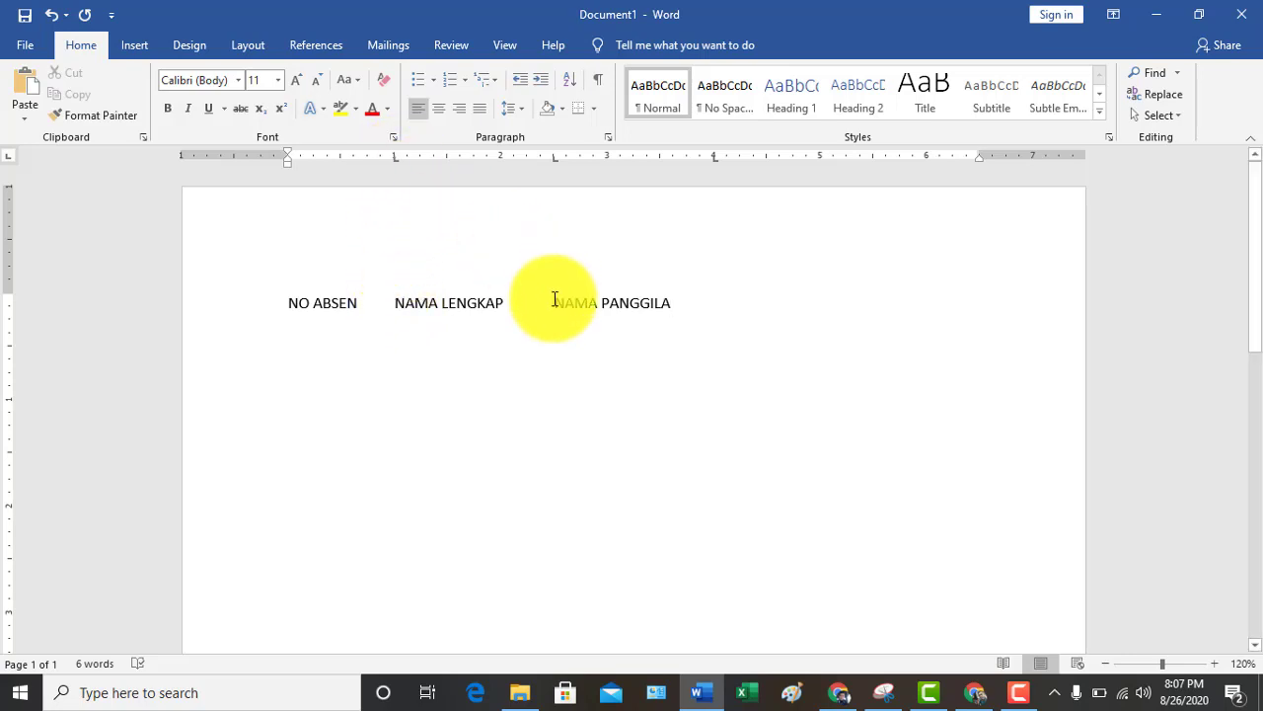
{"action": "type", "text": "N"}
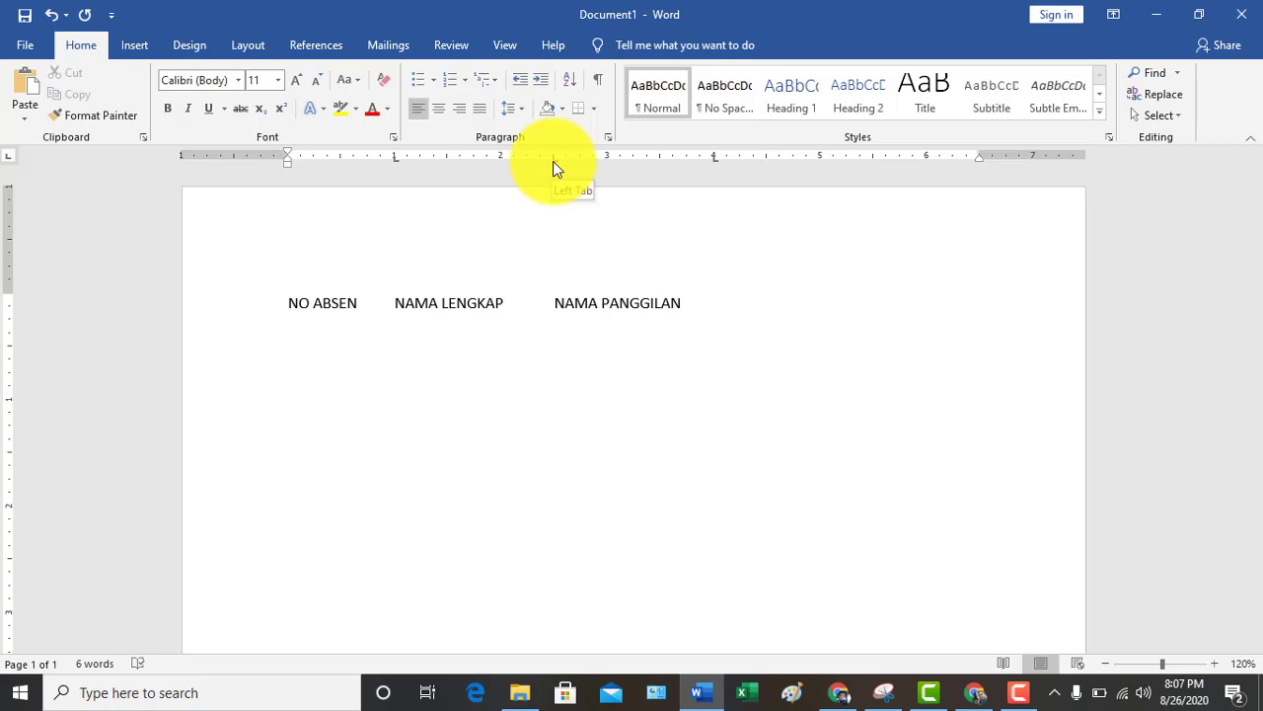
{"action": "key", "text": "Tab"}
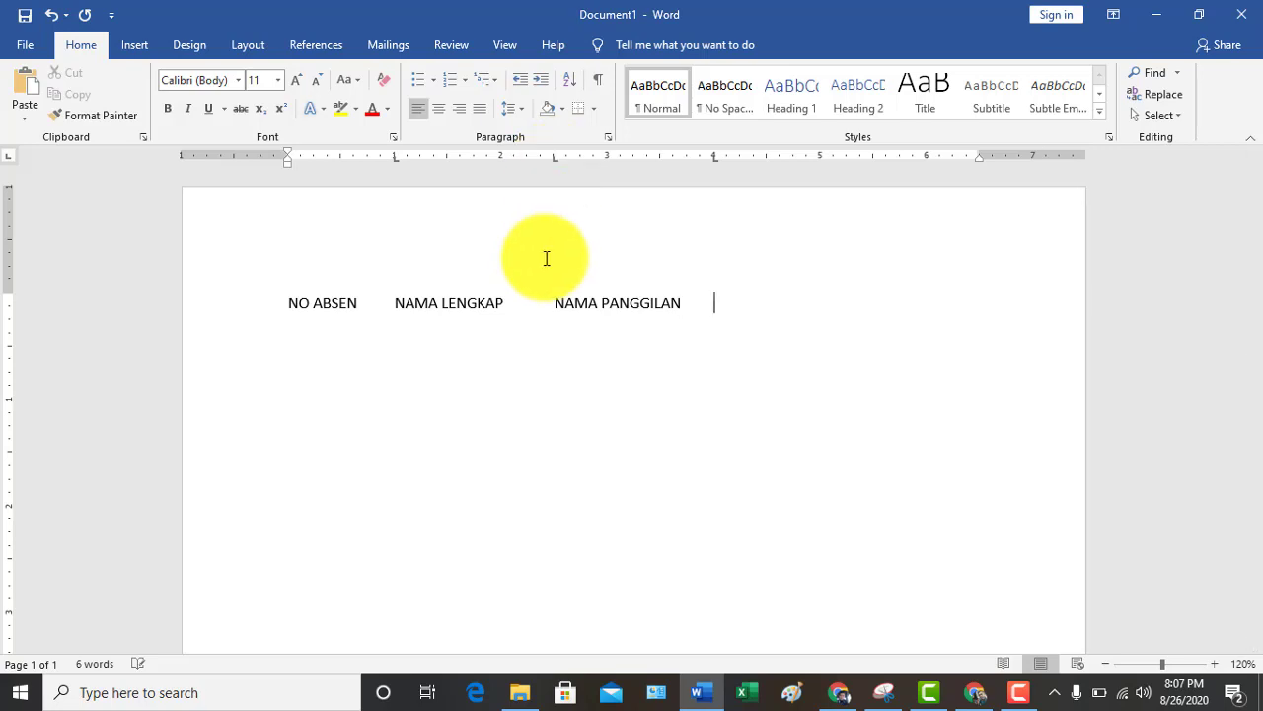
{"action": "type", "text": "KELAS"}
Begin row 1 with number 1, the student's full name and the start of the nickname
{"action": "key", "text": "Return"}
{"action": "type", "text": "1"}
{"action": "key", "text": "Tab"}
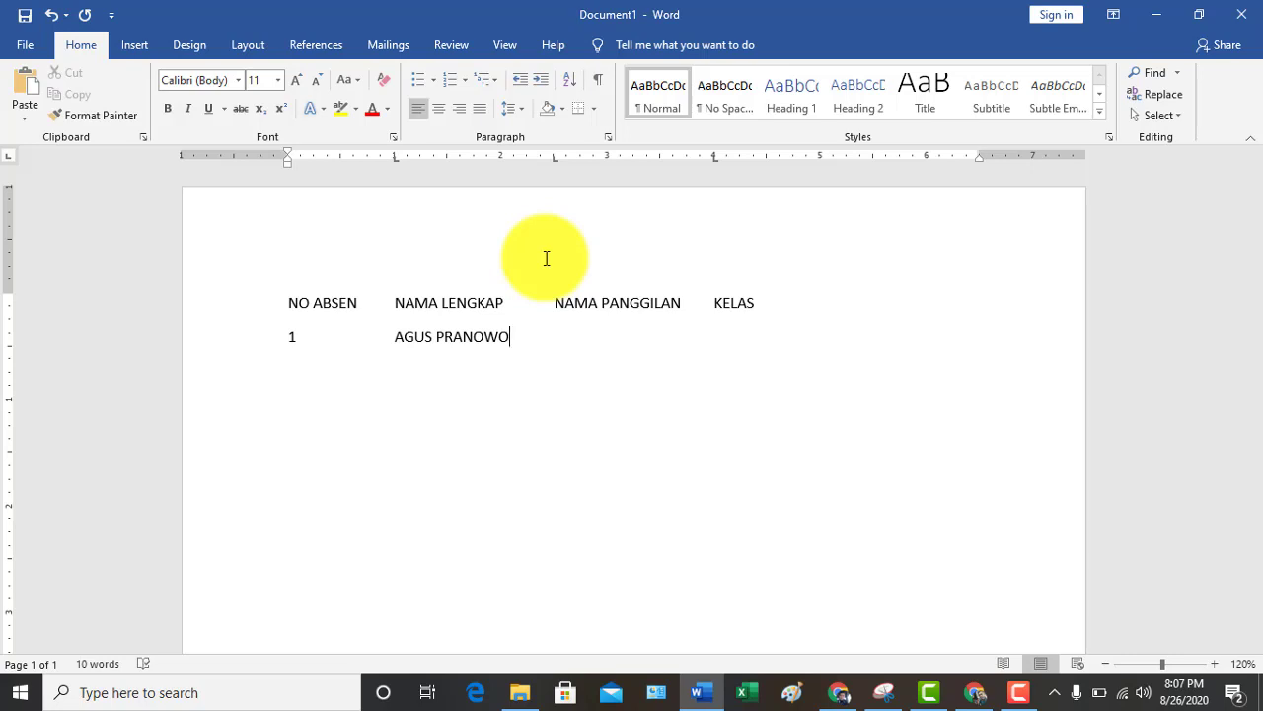
{"action": "type", "text": "PRAN"}
Give row 1 class VC, then enter row 2: number 2, the student's full name, nickname, class VA
{"action": "key", "text": "Tab"}
{"action": "type", "text": "VC"}
{"action": "key", "text": "Return"}
{"action": "type", "text": "2"}
{"action": "key", "text": "Tab"}
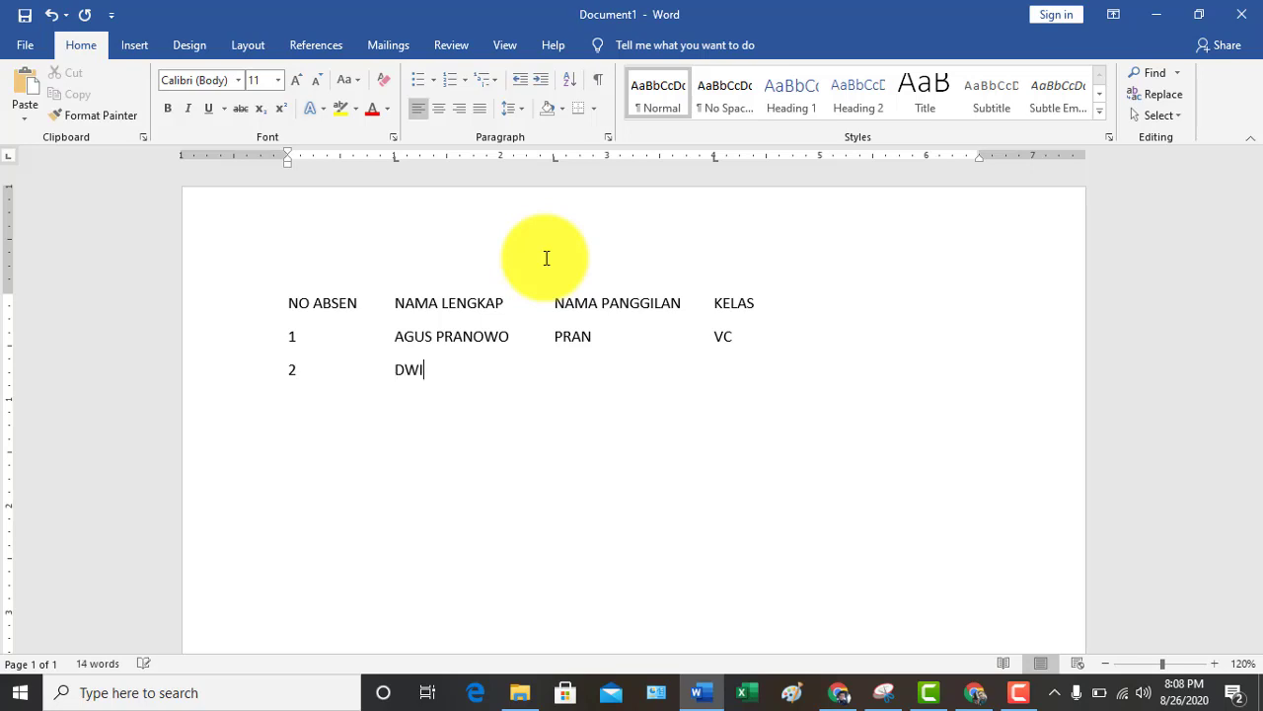
{"action": "key", "text": "Tab"}
{"action": "type", "text": "RETNO\t"}
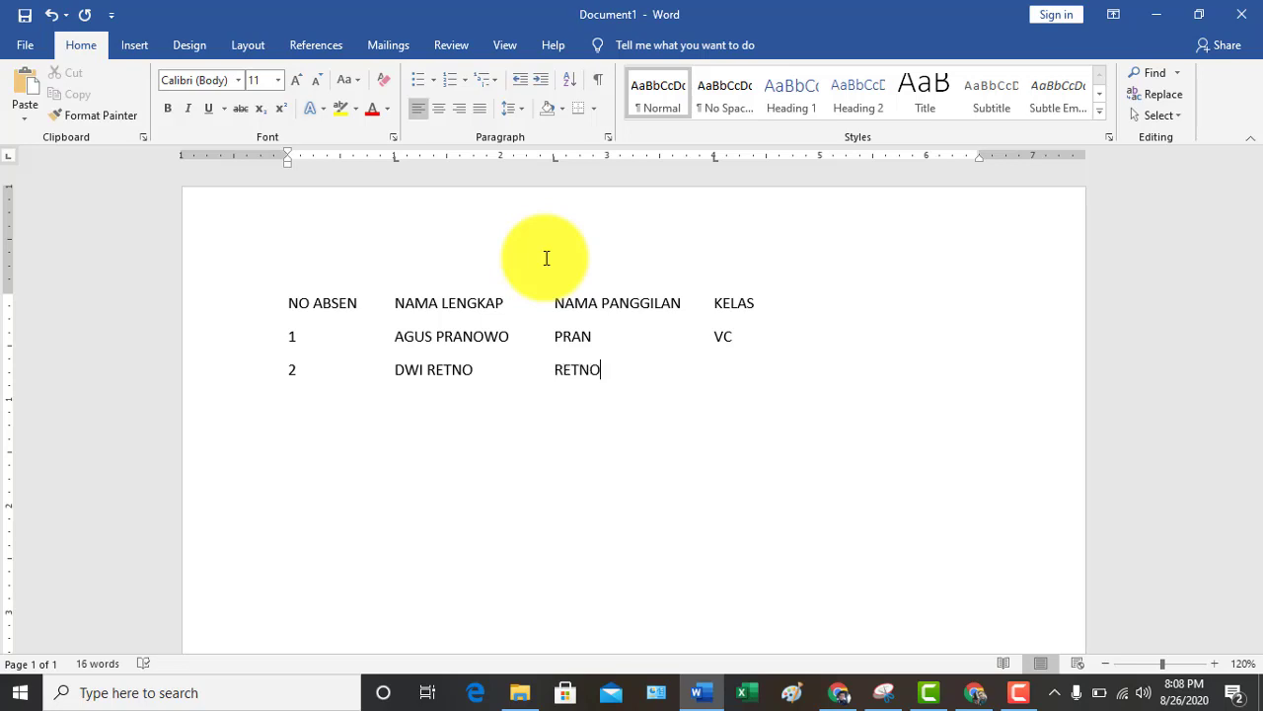
{"action": "type", "text": "VA"}
{"action": "key", "text": "Return"}
Enter row 3 with corrected full name, nickname and class VB, then row 4's number, name and nickname
{"action": "key", "text": "BackSpace"}
{"action": "key", "text": "BackSpace"}
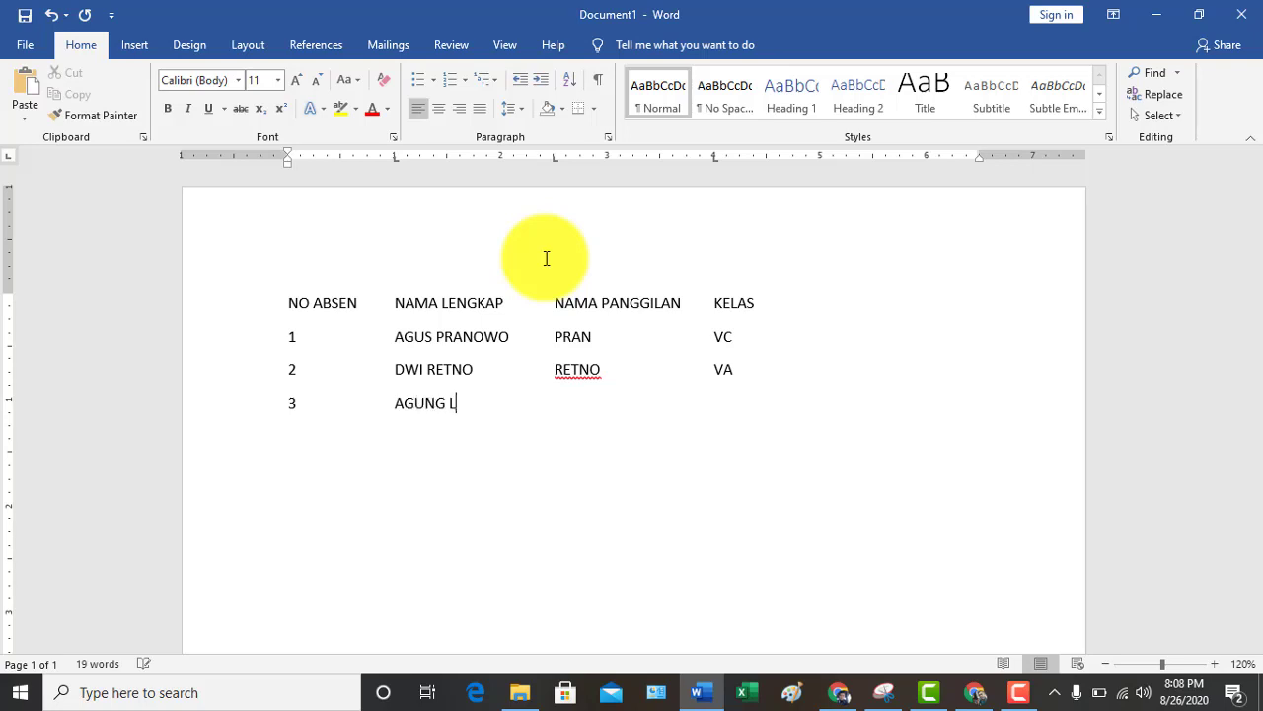
{"action": "key", "text": "Tab"}
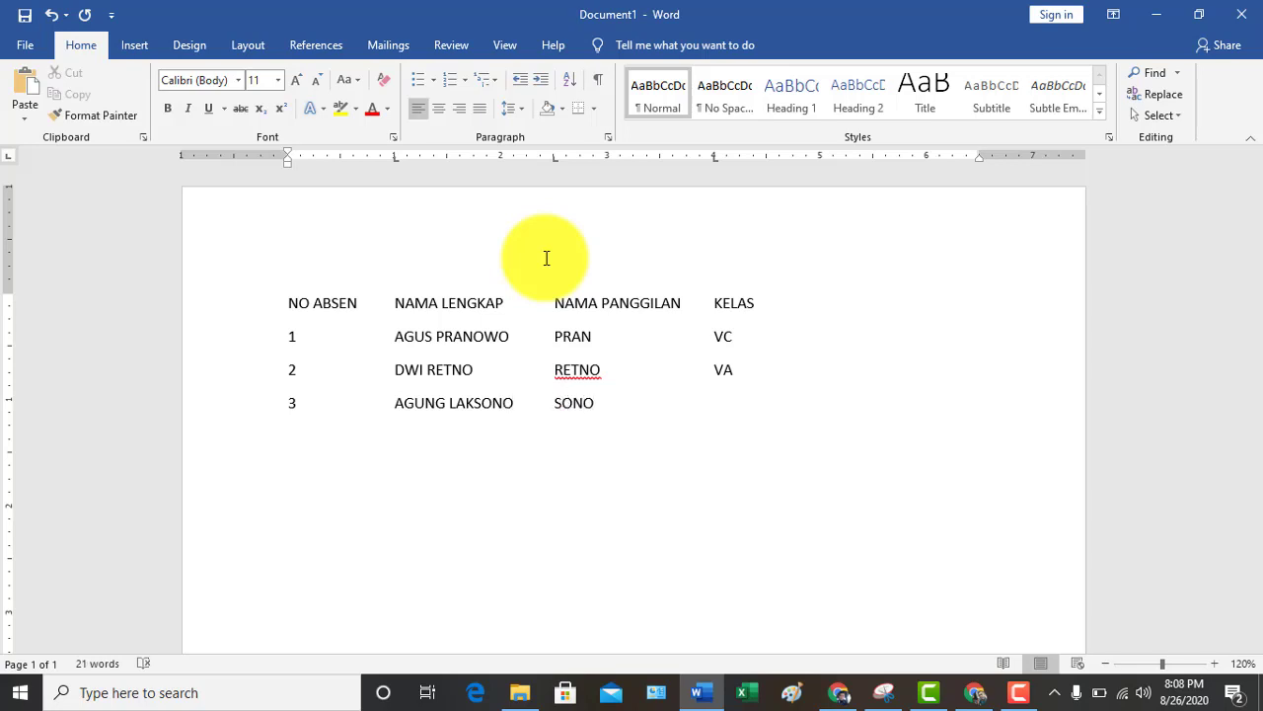
{"action": "key", "text": "Tab"}
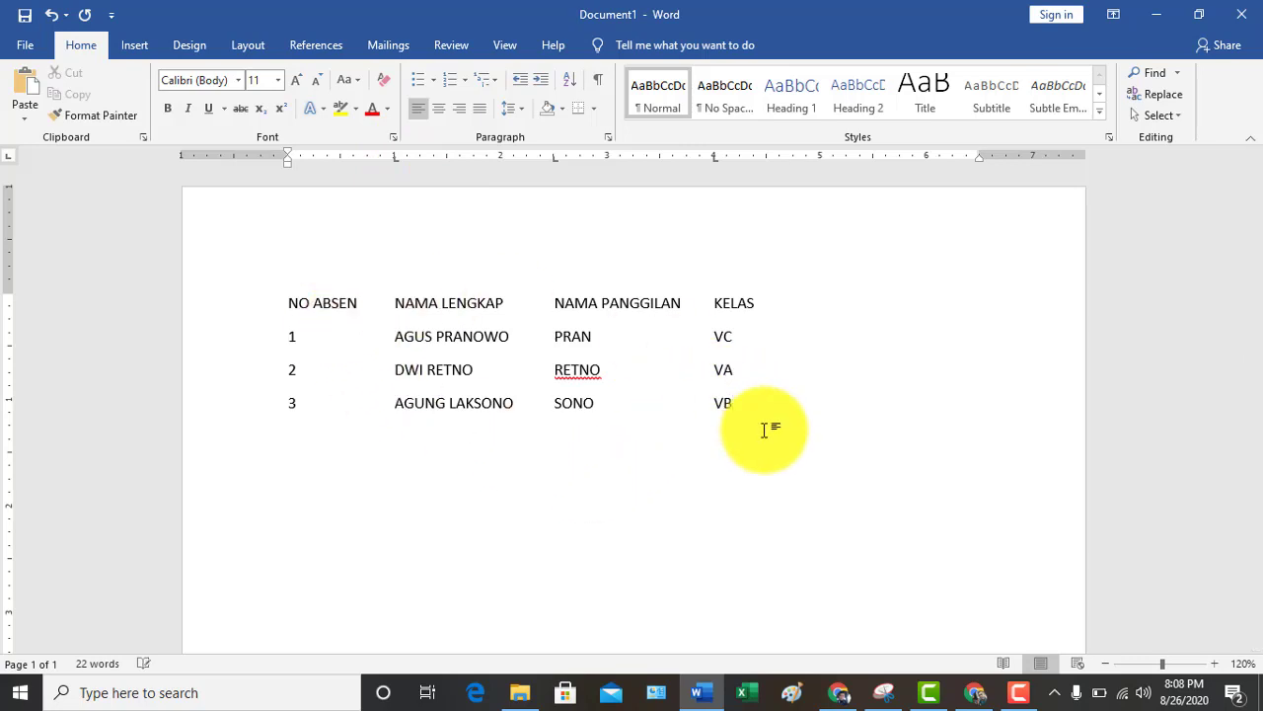
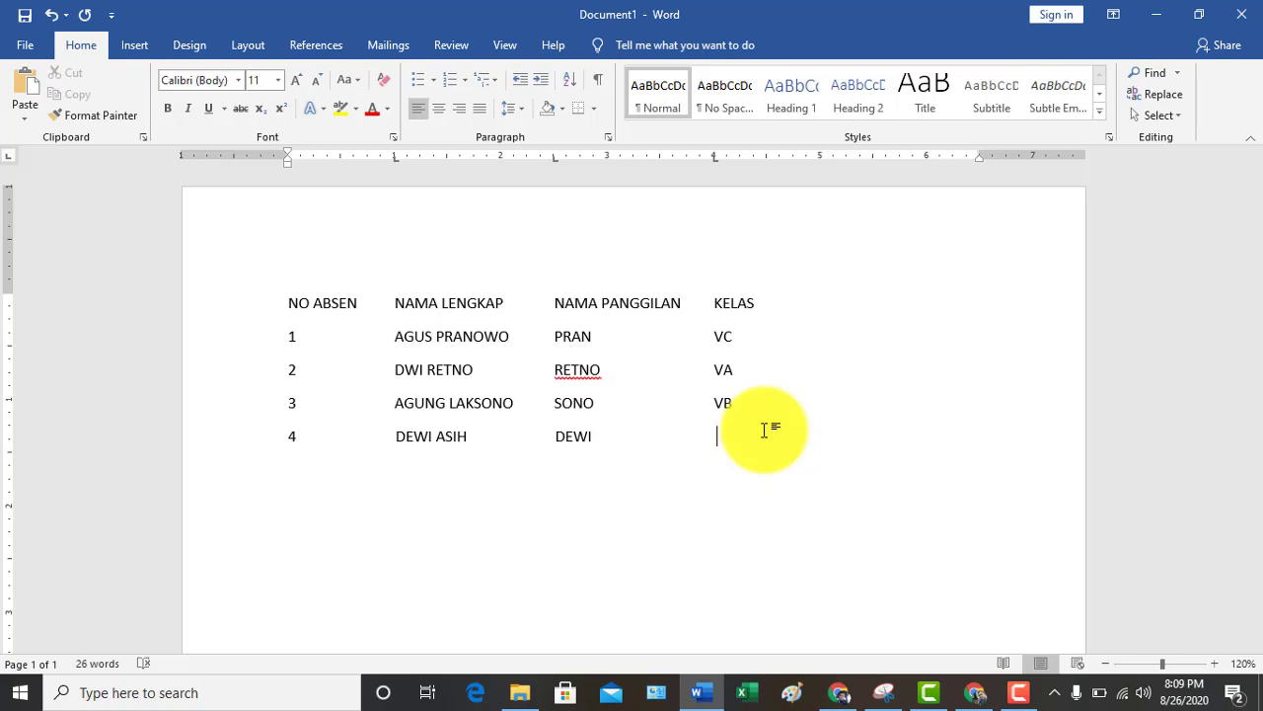
Select the unfinished fourth student row and delete it
{"action": "left_click", "coordinate": [763, 431]}
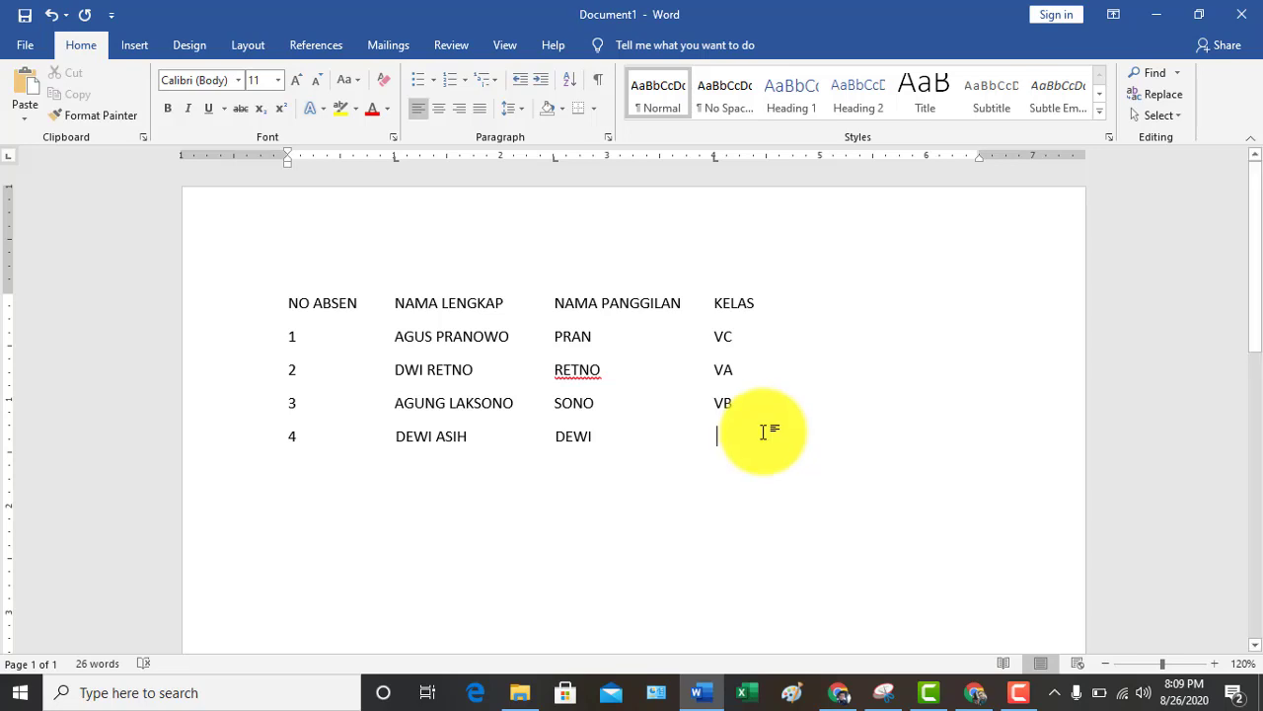
{"action": "left_click_drag", "start_coordinate": [762, 431], "coordinate": [329, 443]}
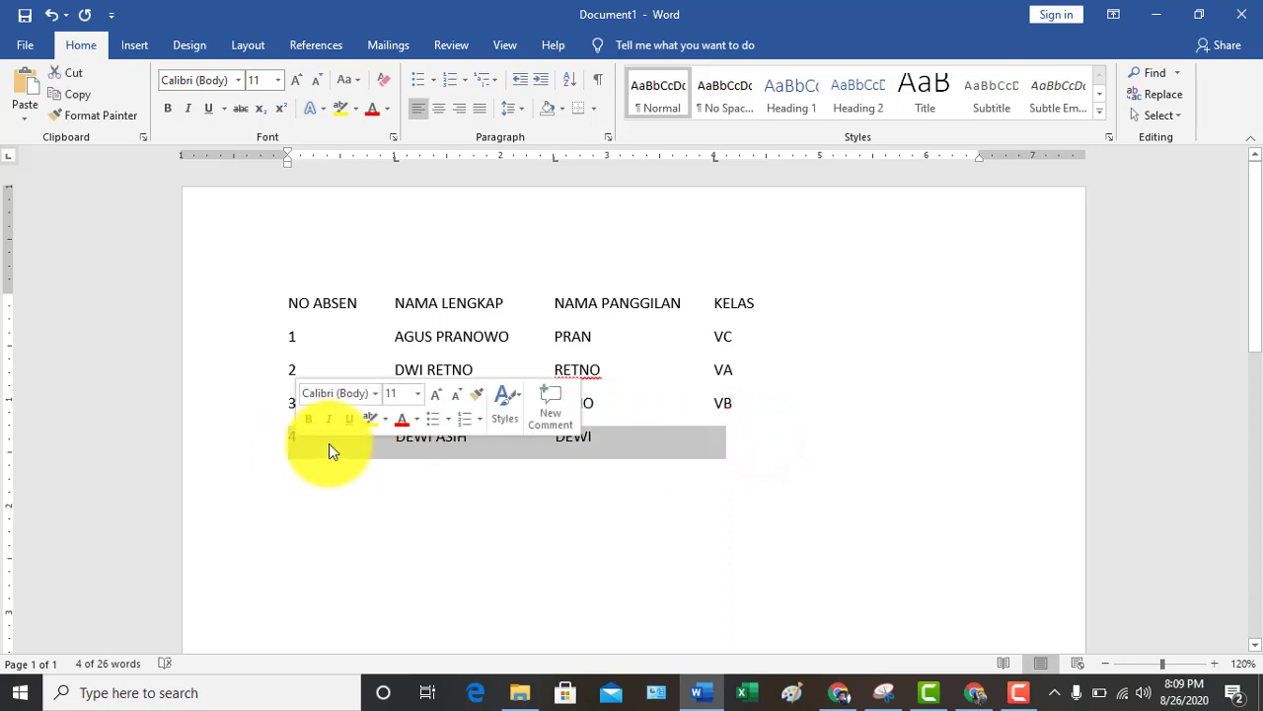
{"action": "key", "text": "BackSpace"}
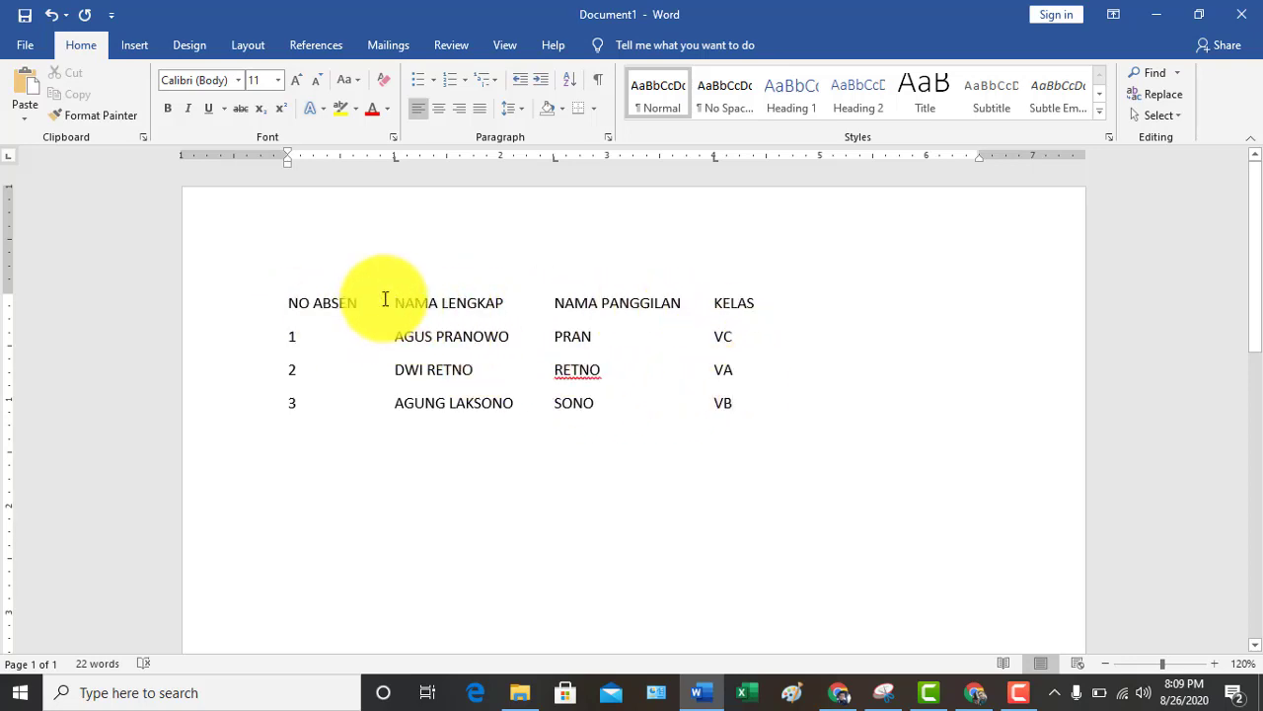
With the list selected, move the Kelas, Nama Panggilan and Nama Lengkap tab stops rightward on the ruler
{"action": "left_click_drag", "start_coordinate": [397, 299], "coordinate": [727, 403]}
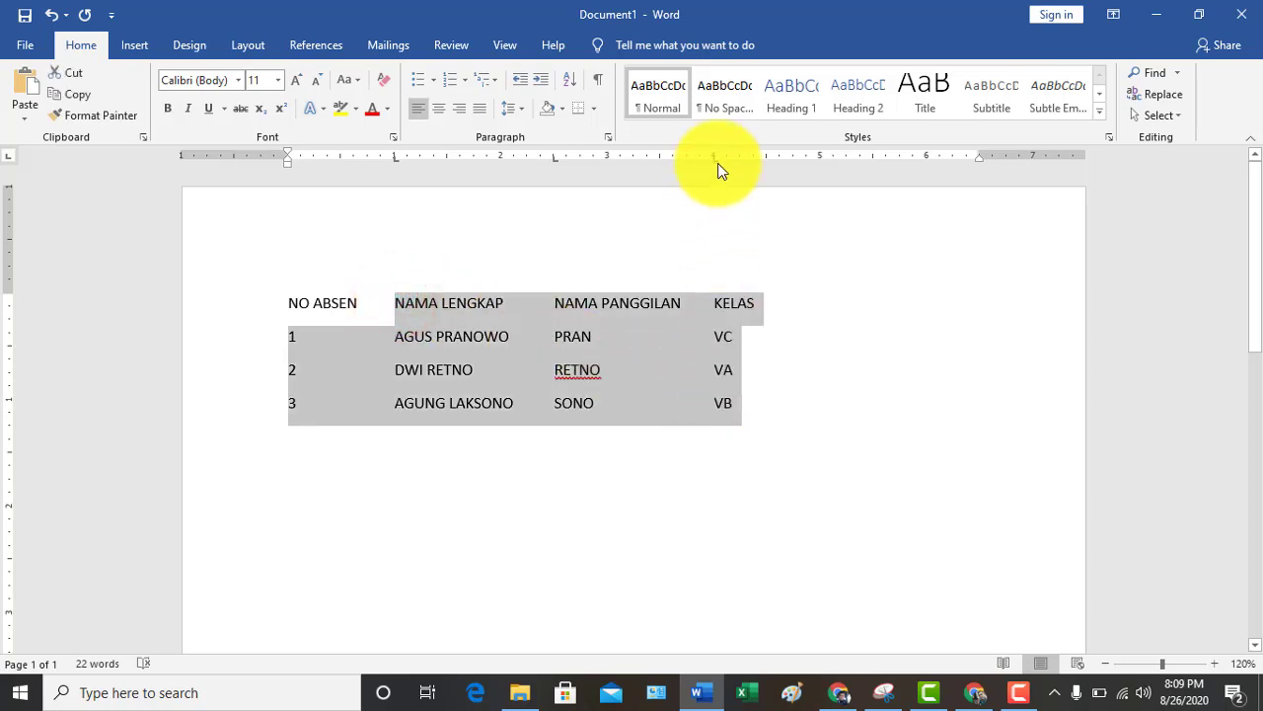
{"action": "left_click_drag", "start_coordinate": [717, 162], "coordinate": [834, 166]}
{"action": "left_click_drag", "start_coordinate": [554, 161], "coordinate": [622, 164]}
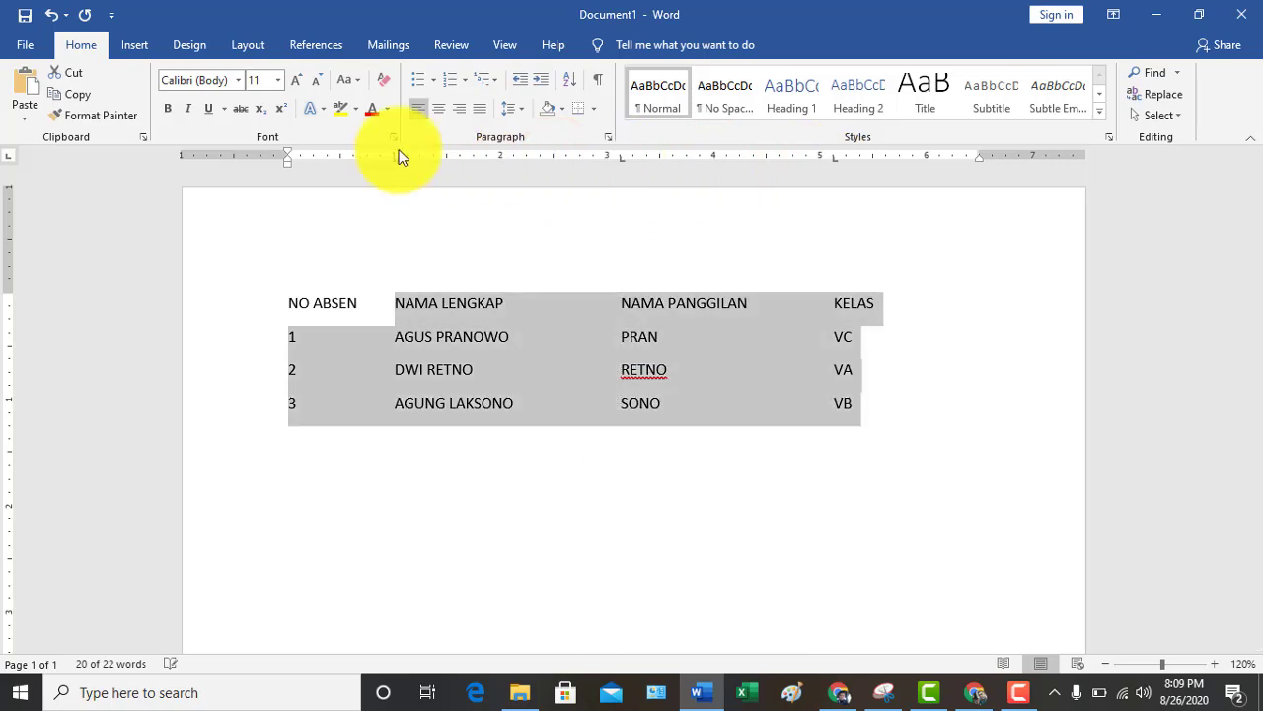
{"action": "left_click_drag", "start_coordinate": [398, 166], "coordinate": [428, 164]}
{"action": "left_click", "coordinate": [859, 434]}
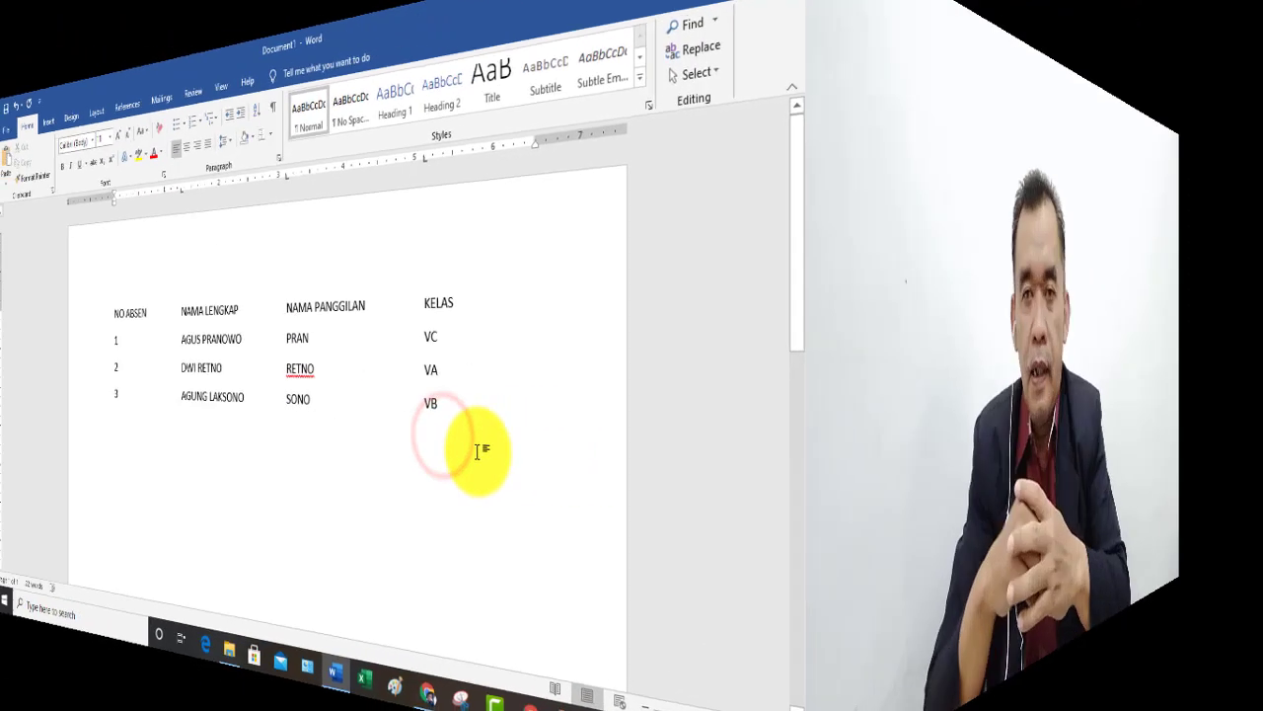